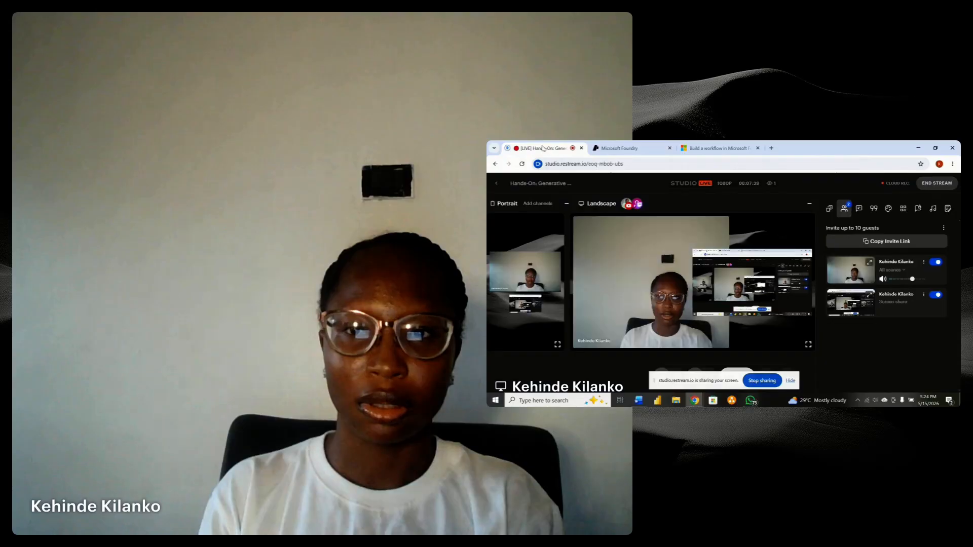
Set the Welcome scene to the Spotlight layout, and check the Demo scene before returning to Welcome.
{"action": "left_click", "coordinate": [860, 211]}
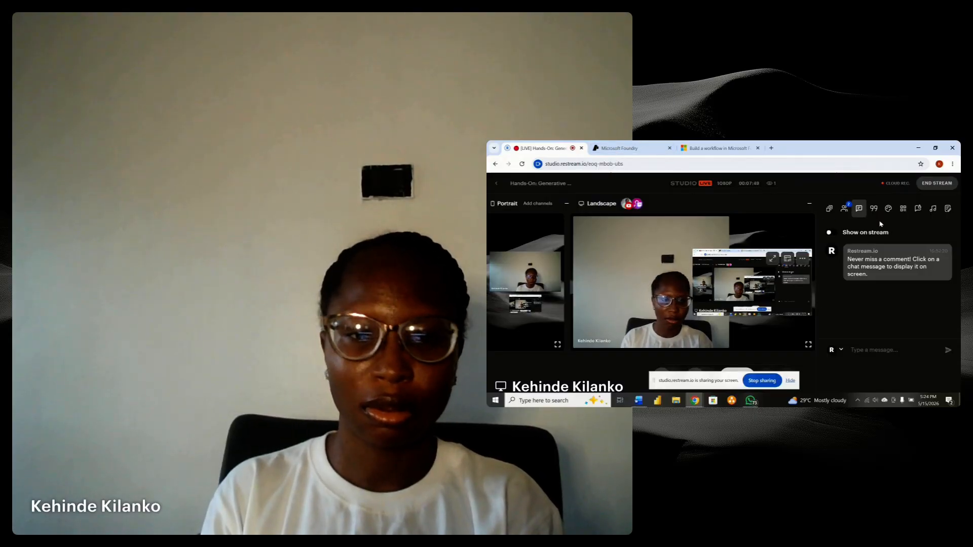
{"action": "left_click", "coordinate": [830, 208]}
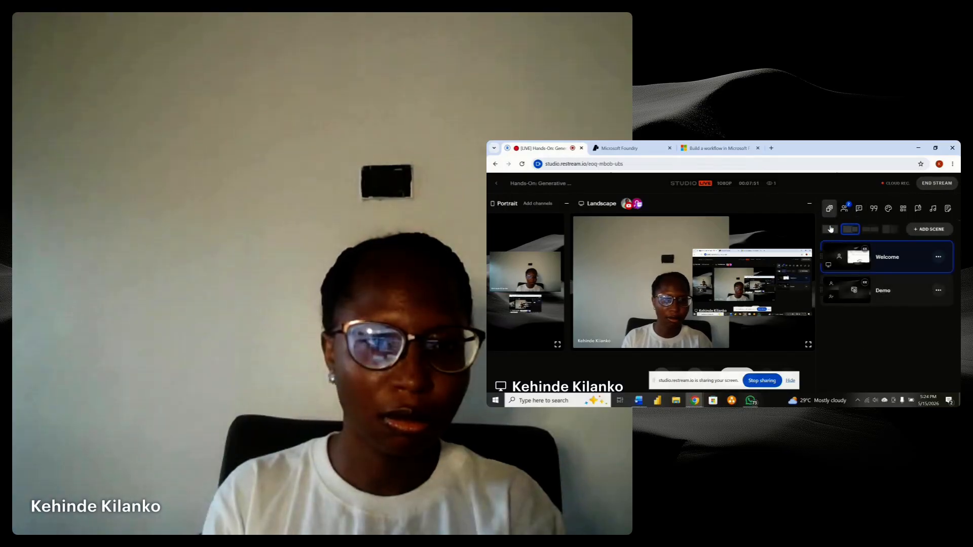
{"action": "left_click", "coordinate": [829, 229]}
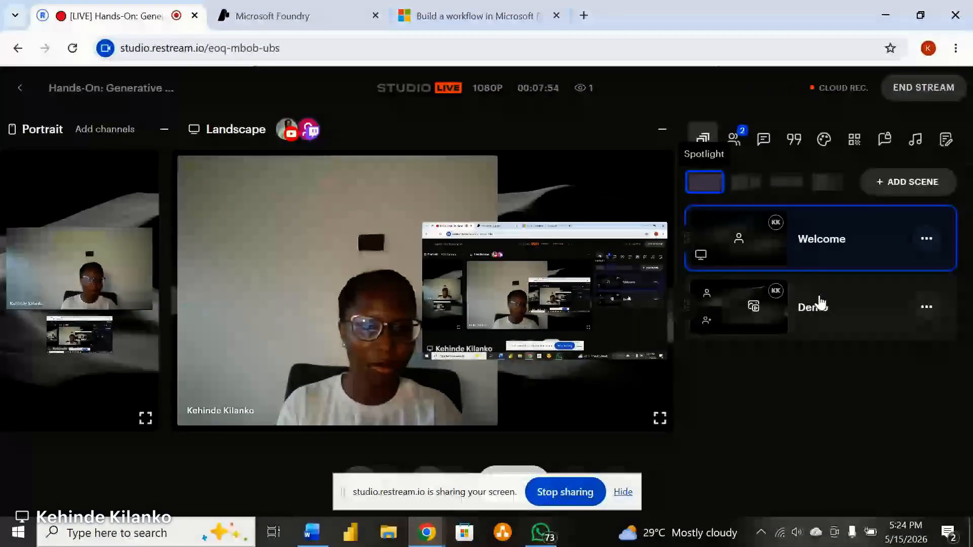
{"action": "left_click", "coordinate": [886, 289]}
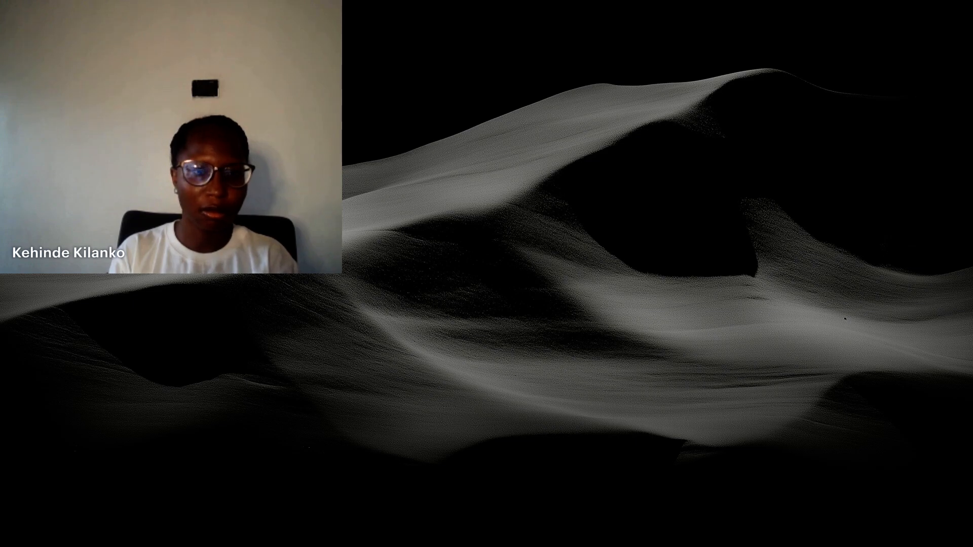
{"action": "left_click", "coordinate": [842, 238]}
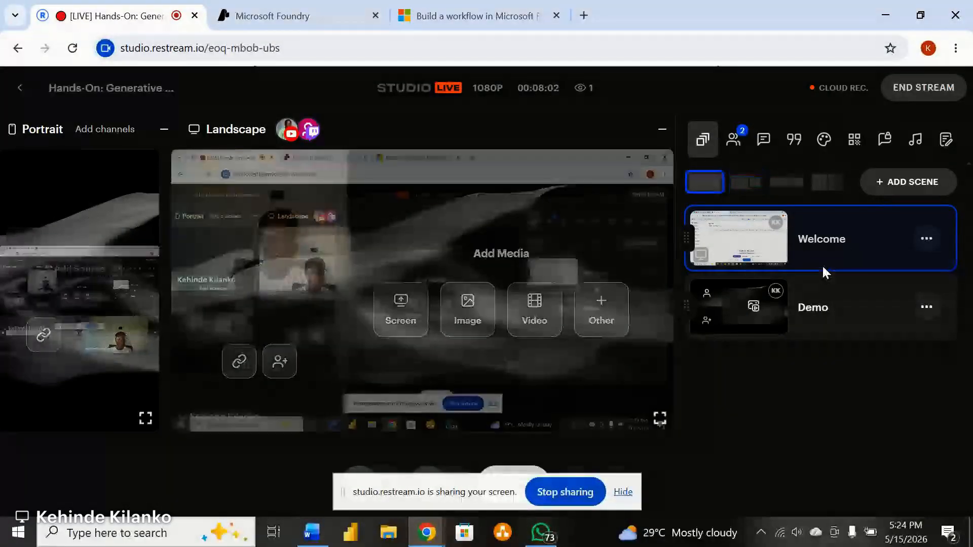
Hide the screen-sharing notice and take the shared screen off the Welcome scene.
{"action": "left_click", "coordinate": [623, 492]}
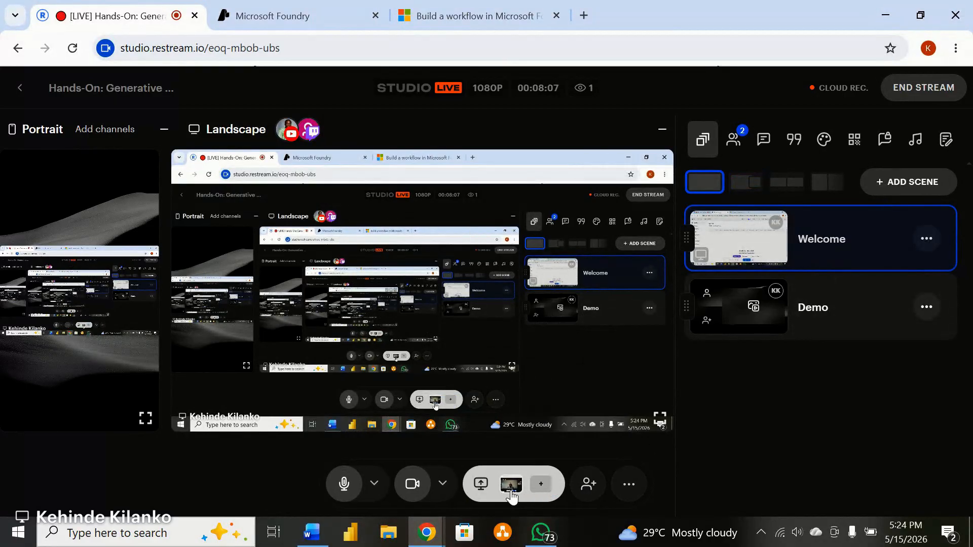
{"action": "left_click", "coordinate": [512, 488]}
{"action": "left_click", "coordinate": [511, 455]}
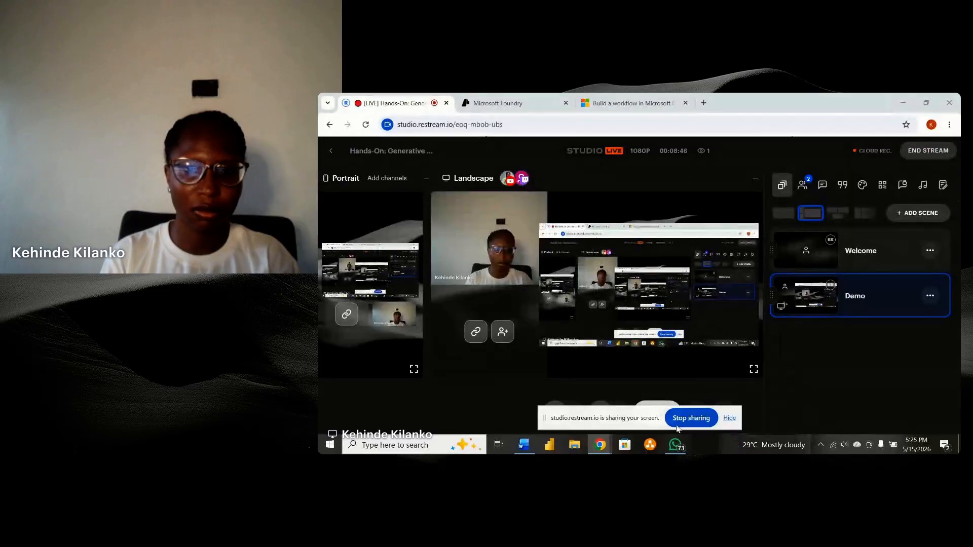
Look over the workflow patterns documentation, the studio's Demo scene and the Microsoft Foundry Agents page.
{"action": "left_click", "coordinate": [578, 101]}
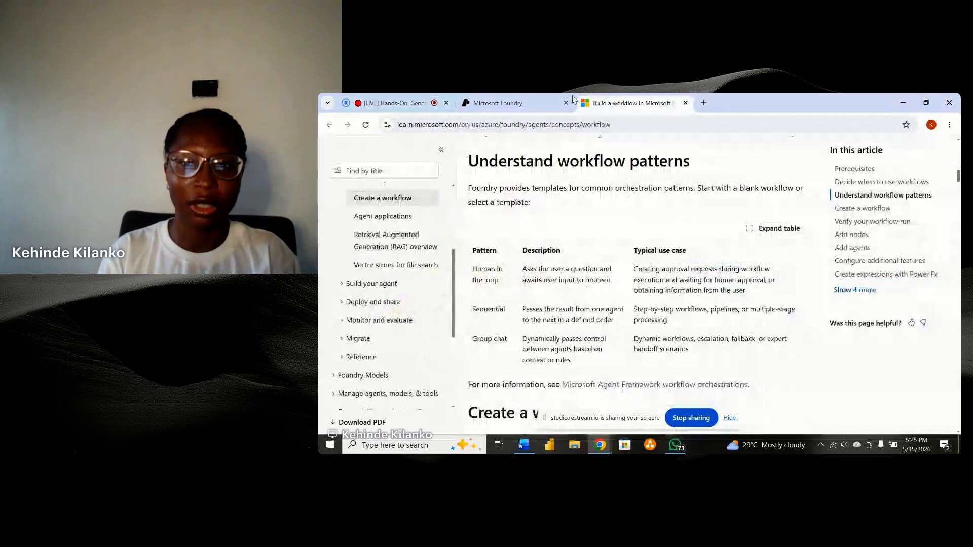
{"action": "left_click", "coordinate": [394, 103]}
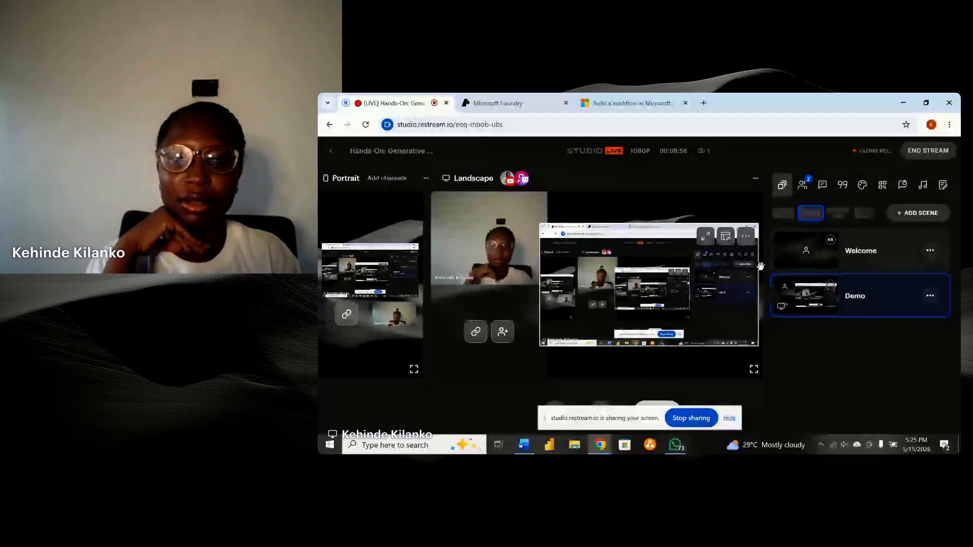
{"action": "left_click", "coordinate": [508, 102]}
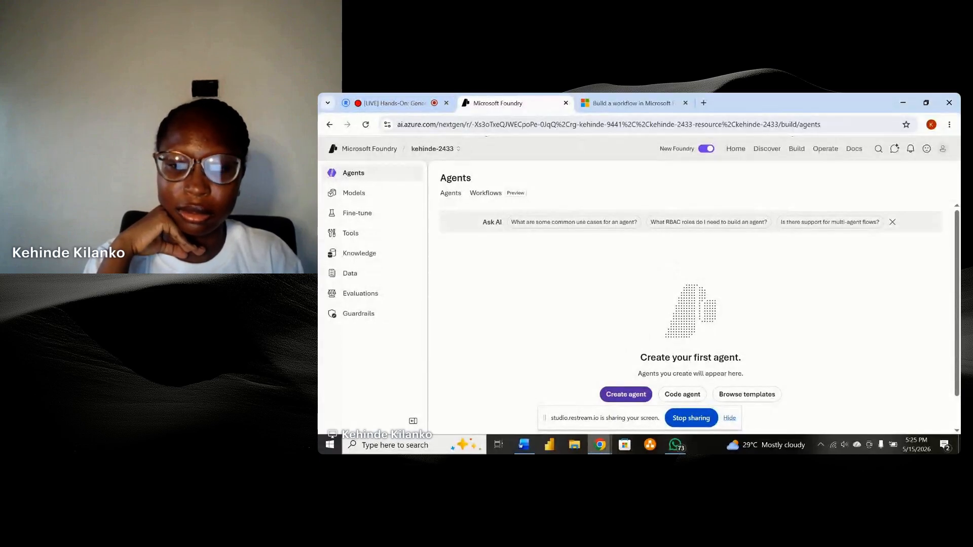
{"action": "mouse_move", "coordinate": [597, 447]}
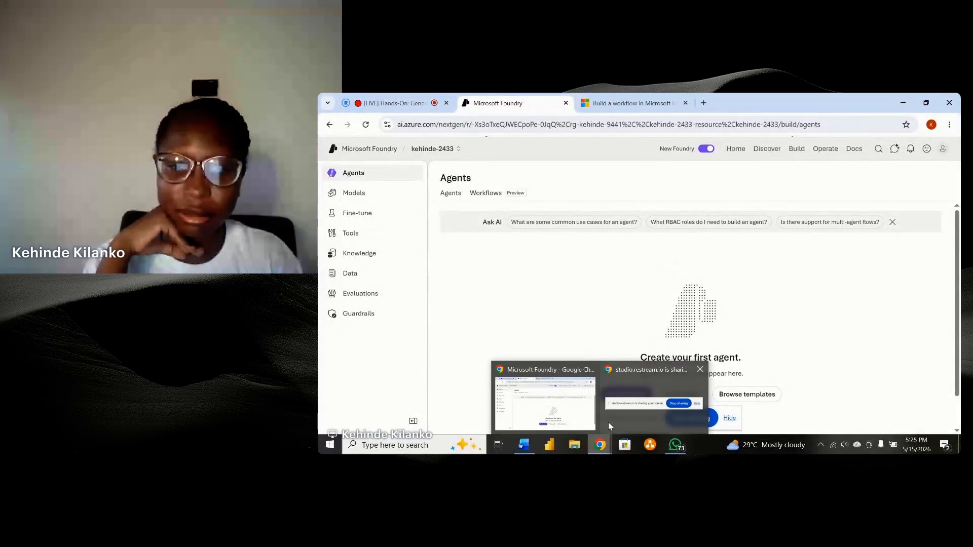
{"action": "mouse_move", "coordinate": [608, 422]}
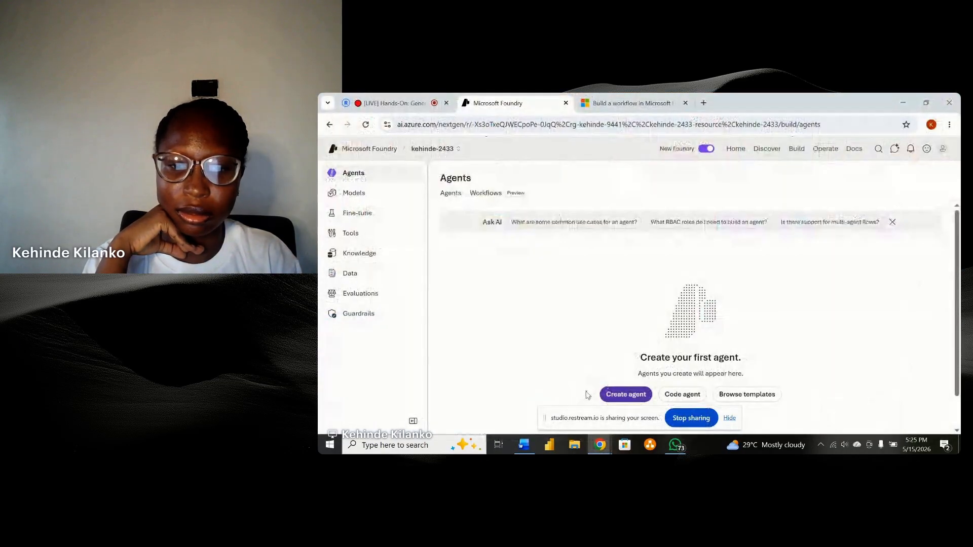
Check the studio's Demo scene, return to the Microsoft Foundry Agents page and close the workflow documentation page.
{"action": "left_click", "coordinate": [393, 95]}
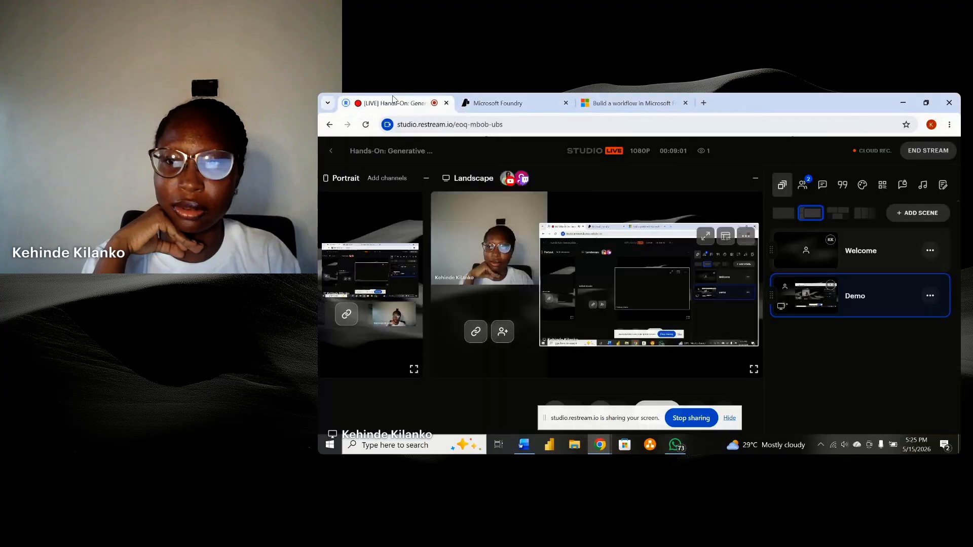
{"action": "left_click", "coordinate": [498, 99]}
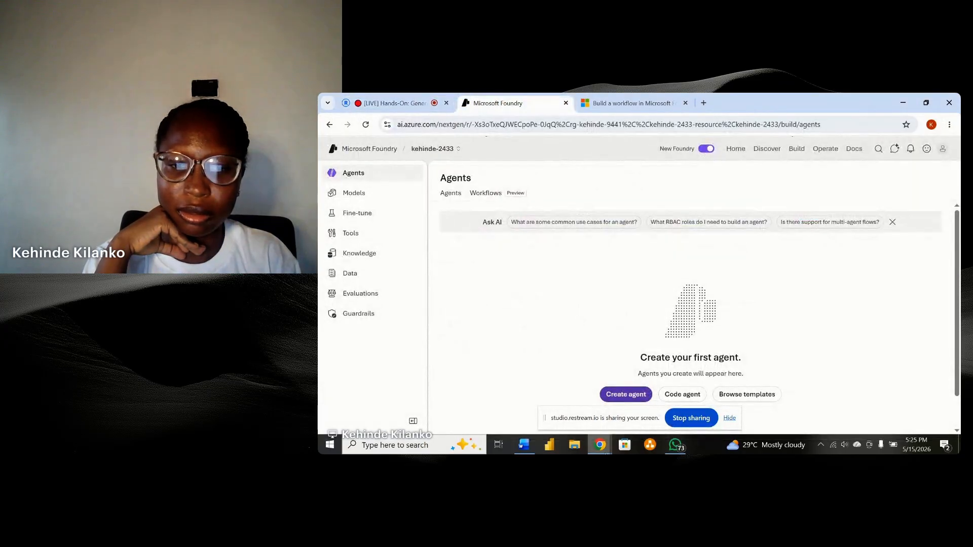
{"action": "mouse_move", "coordinate": [635, 412]}
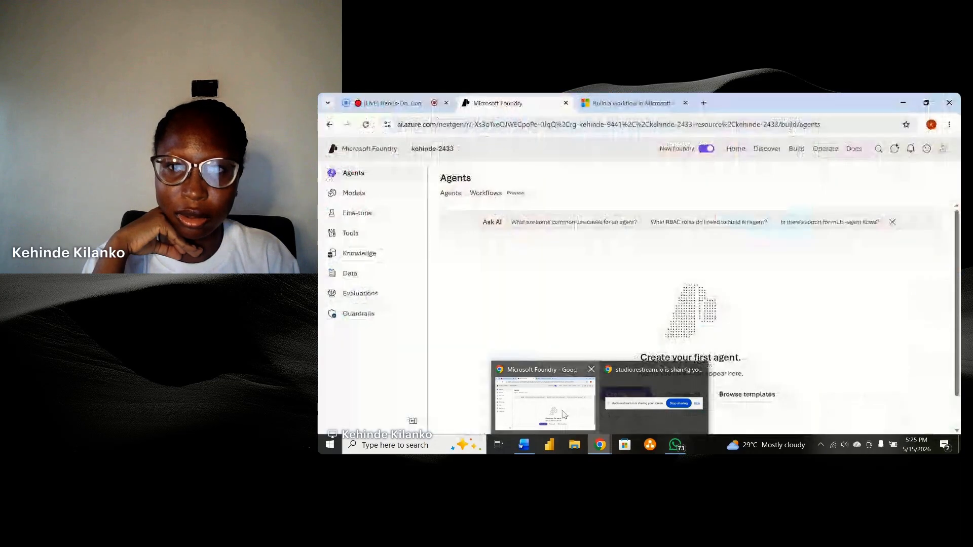
{"action": "left_click", "coordinate": [563, 414]}
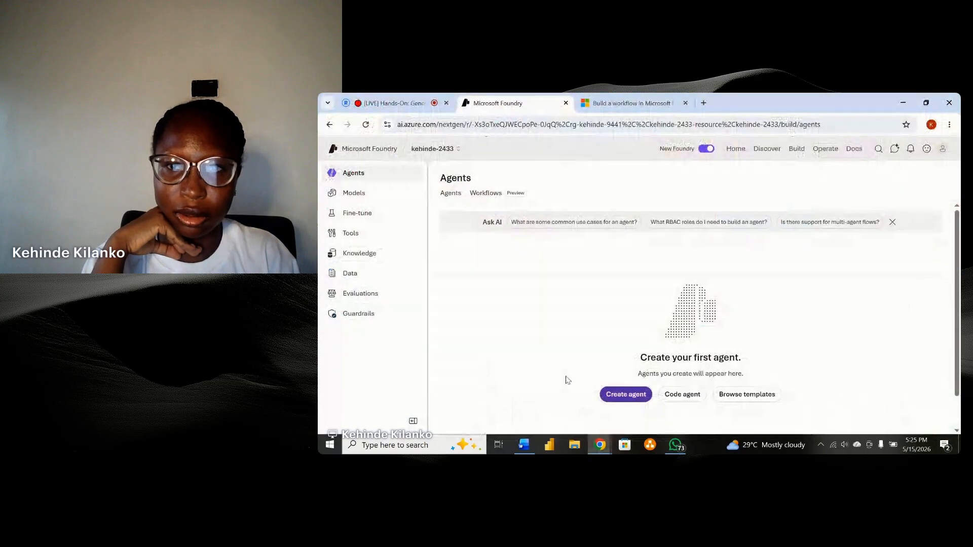
{"action": "left_click", "coordinate": [685, 103]}
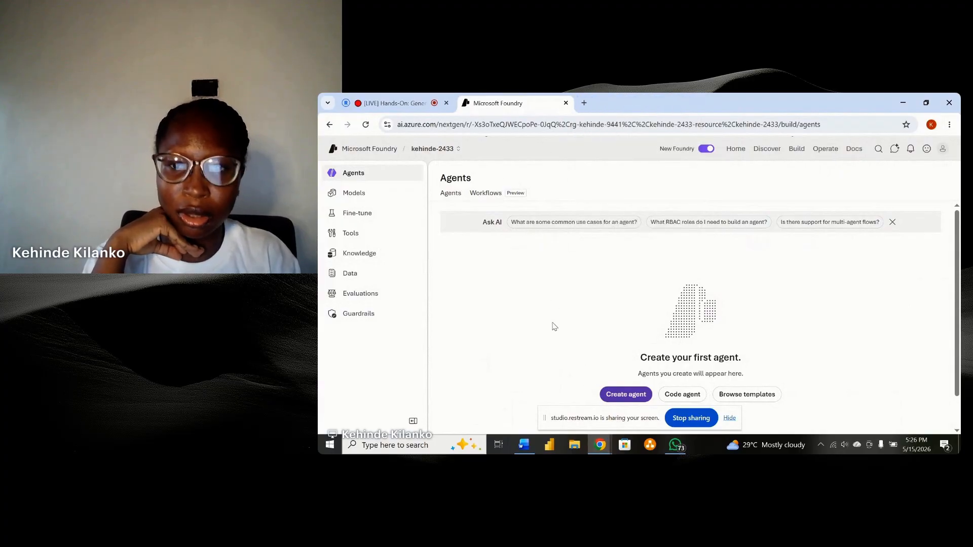
Switch to the Restream studio, check its guest list, chat and scenes, and stop the current screen share.
{"action": "left_click", "coordinate": [400, 103]}
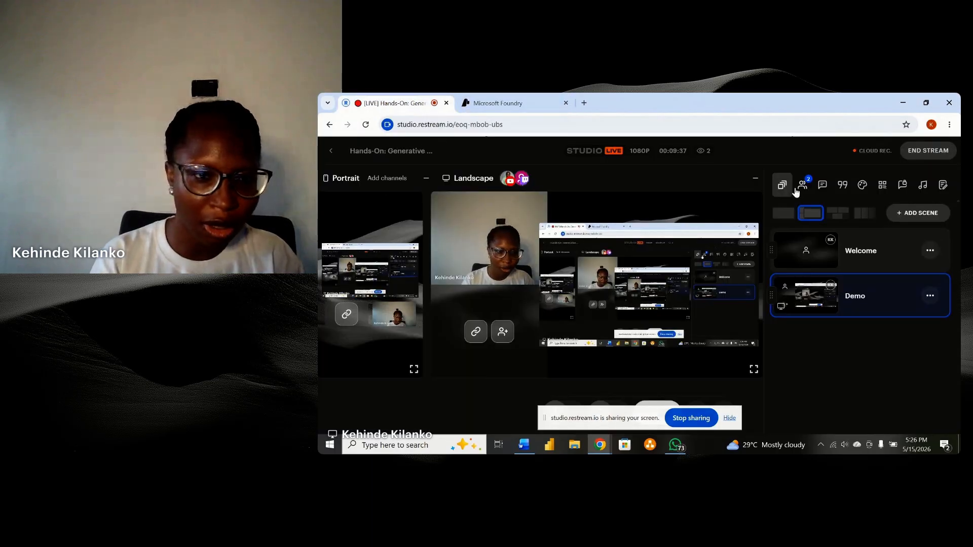
{"action": "left_click", "coordinate": [801, 189]}
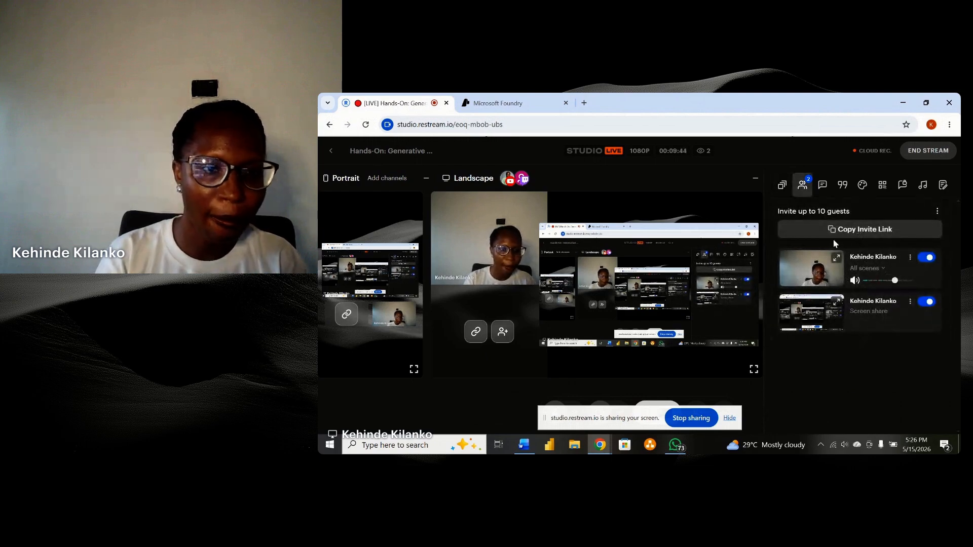
{"action": "left_click", "coordinate": [821, 188]}
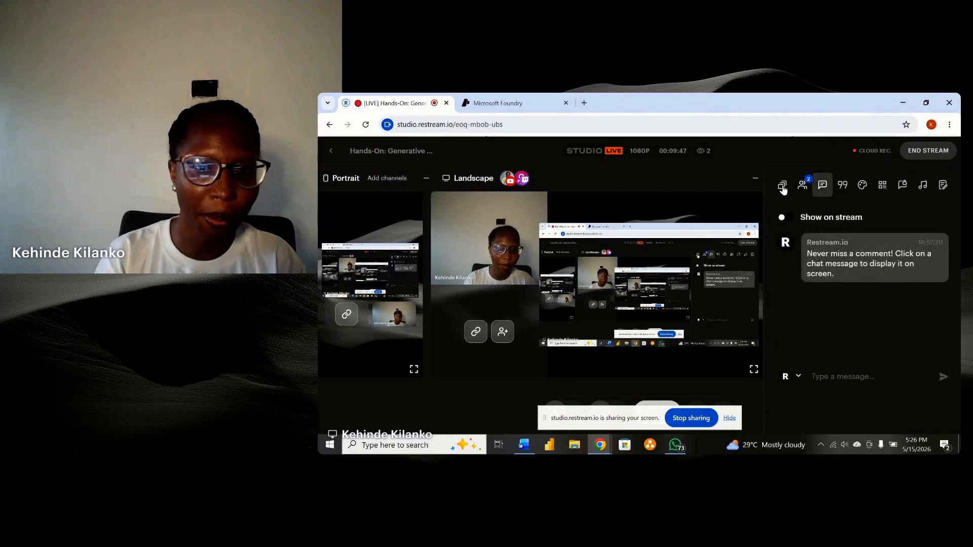
{"action": "left_click", "coordinate": [789, 189]}
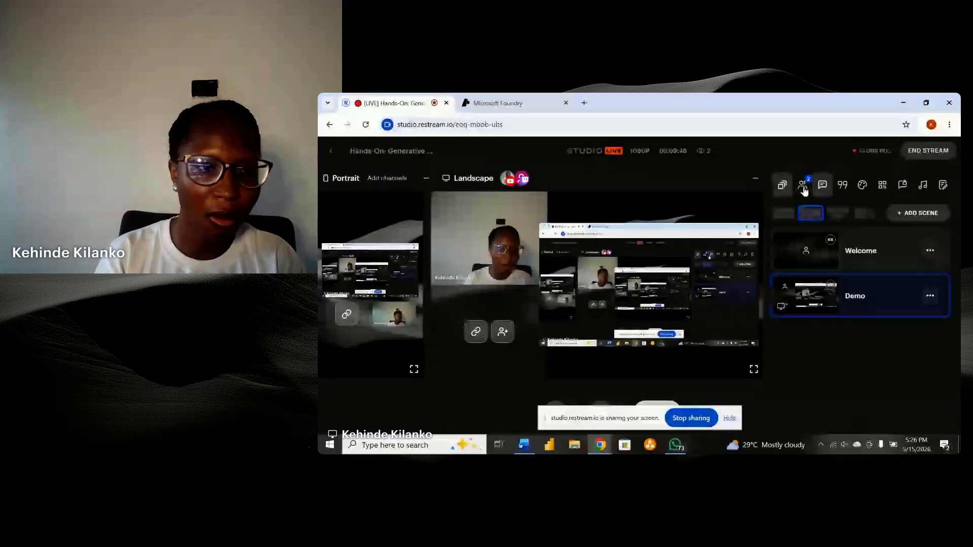
{"action": "left_click", "coordinate": [803, 189]}
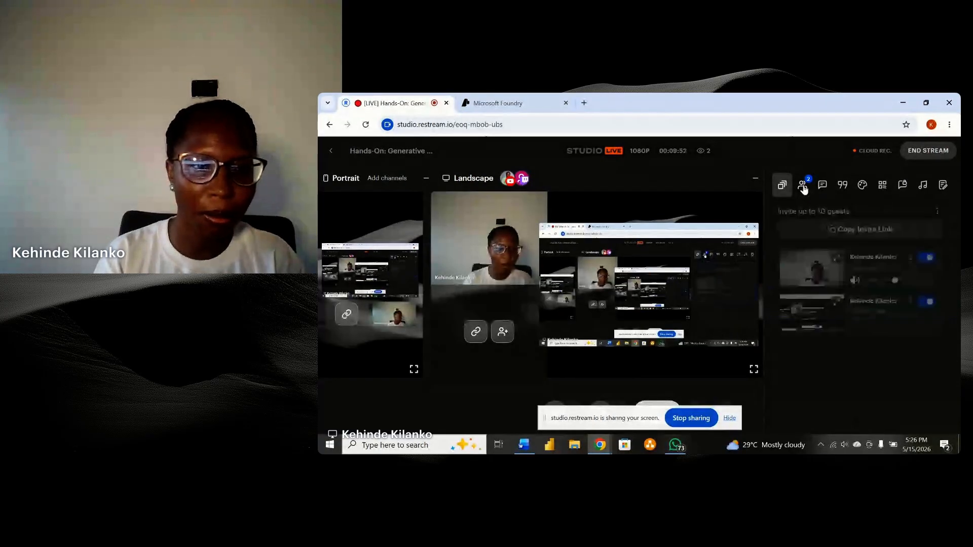
{"action": "left_click", "coordinate": [691, 418]}
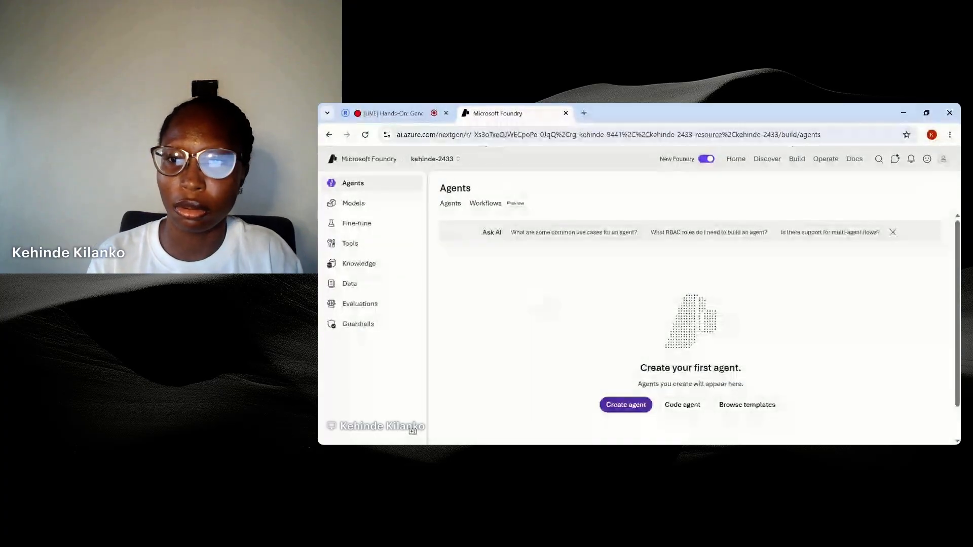
Check the studio's live preview and return to the Microsoft Foundry Agents page.
{"action": "left_click", "coordinate": [414, 117]}
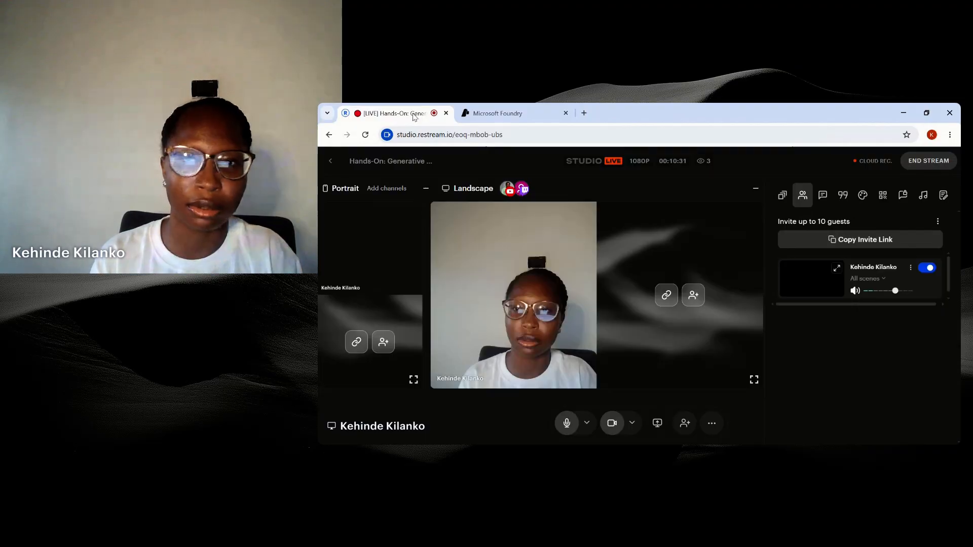
{"action": "left_click", "coordinate": [506, 115]}
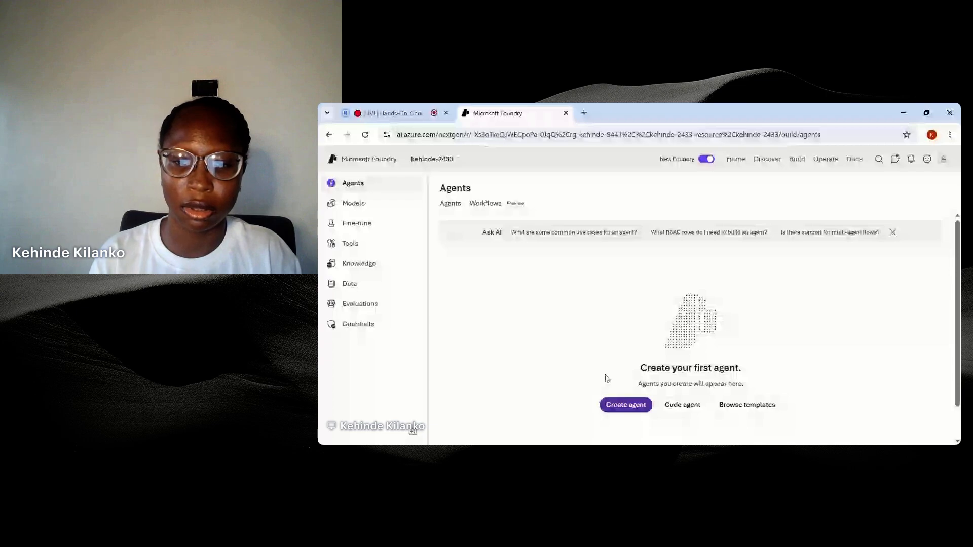
{"action": "key", "text": "alt+Tab"}
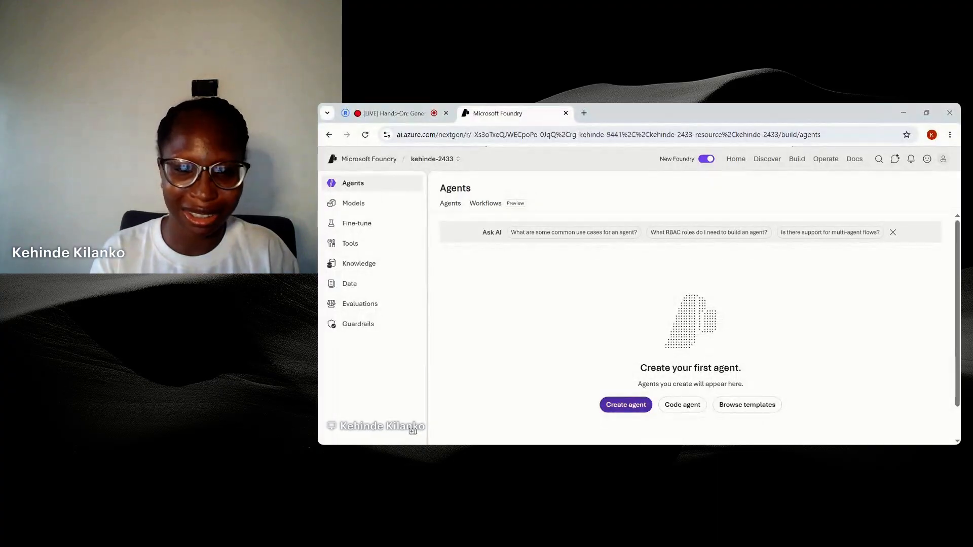
{"action": "key", "text": "alt+Tab"}
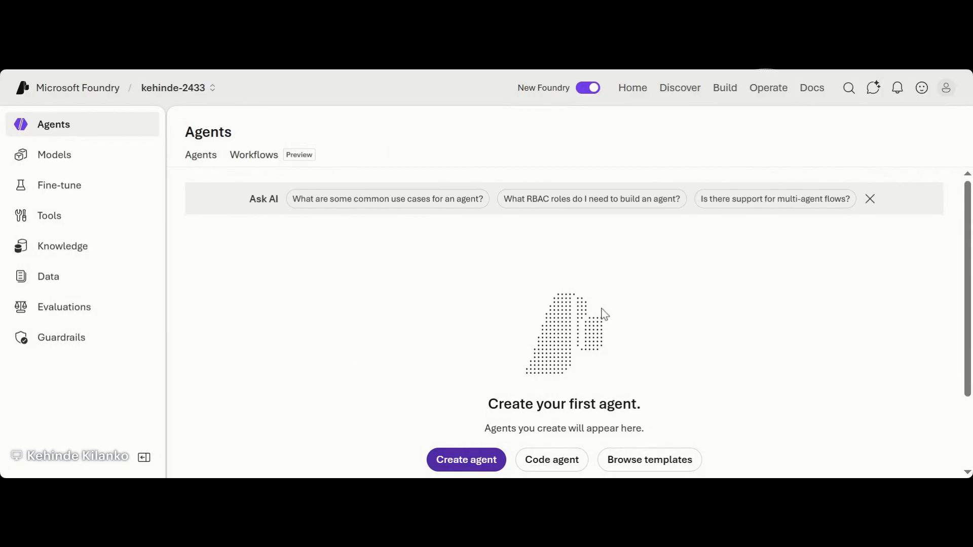
Open the project's workflows and create a new workflow from the Sequential template.
{"action": "left_click", "coordinate": [262, 167]}
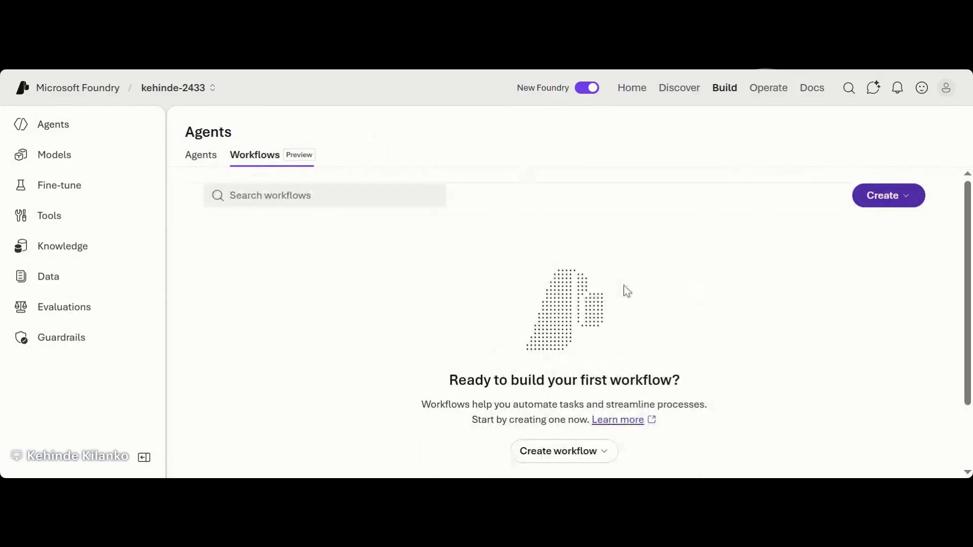
{"action": "left_click", "coordinate": [897, 201]}
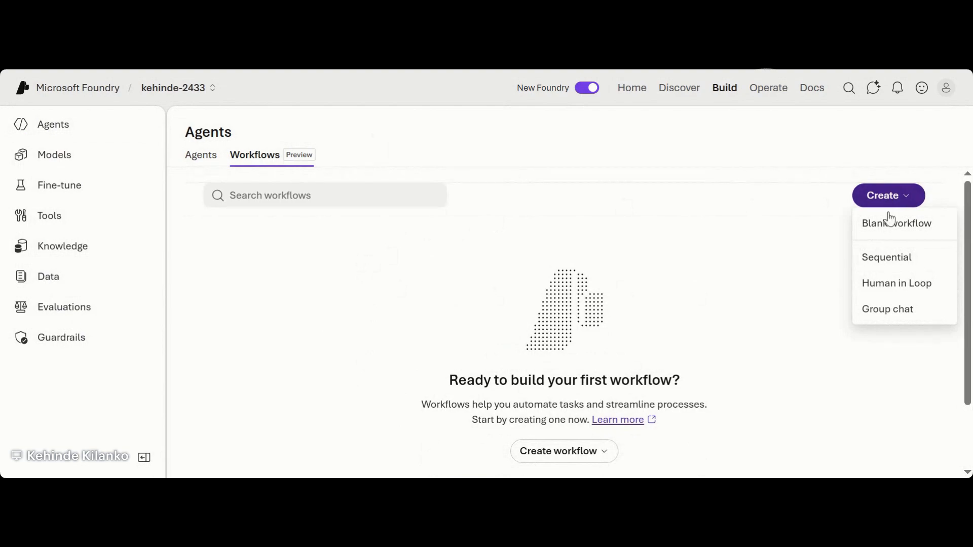
{"action": "left_click", "coordinate": [882, 265]}
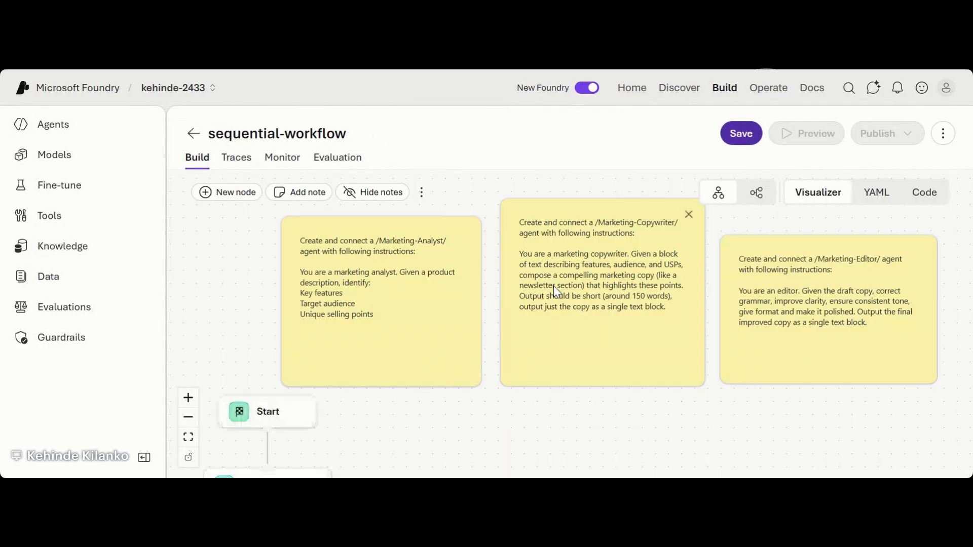
Inspect the sequential workflow's notes and agent nodes in the horizontal layout, and leave it without saving.
{"action": "scroll", "coordinate": [556, 292], "scroll_direction": "down", "scroll_amount": 5}
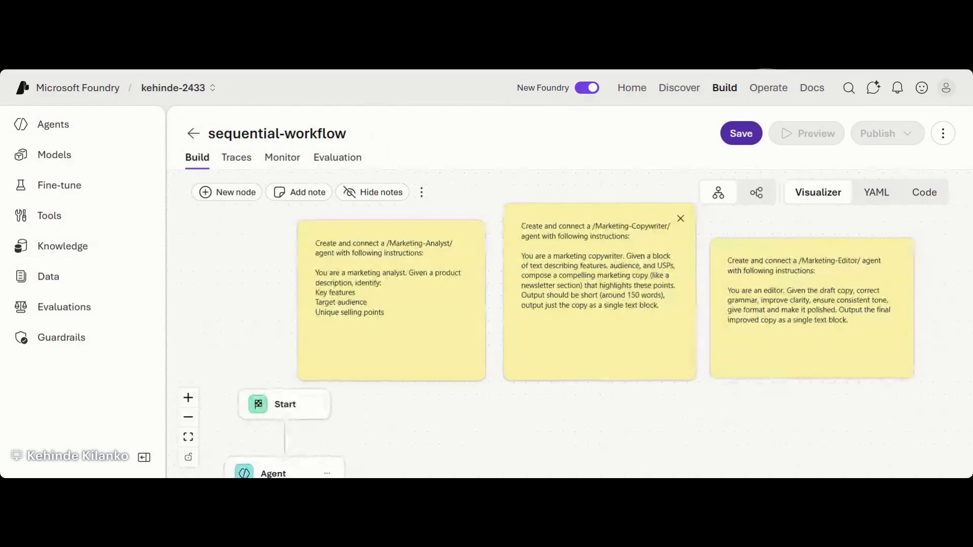
{"action": "scroll", "coordinate": [550, 288], "scroll_direction": "down", "scroll_amount": 3}
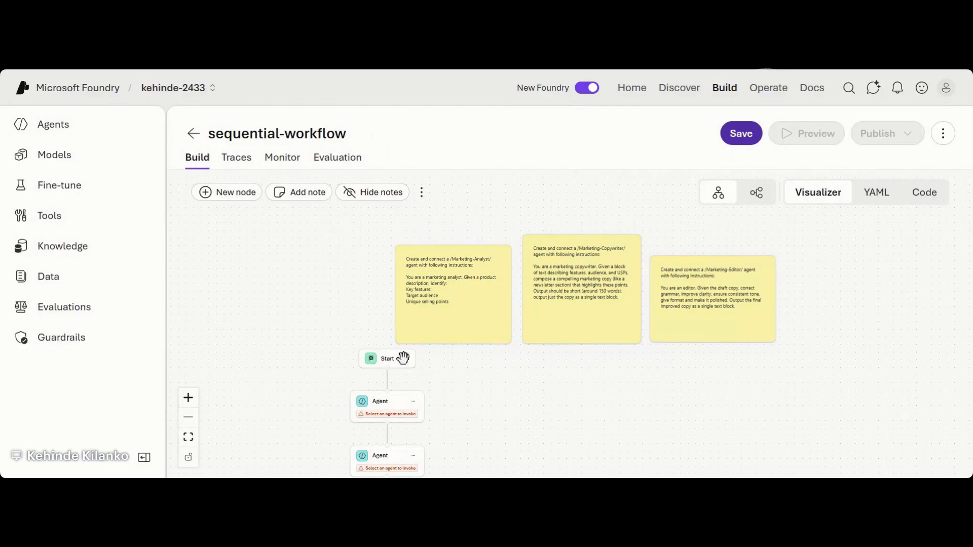
{"action": "left_click", "coordinate": [757, 193]}
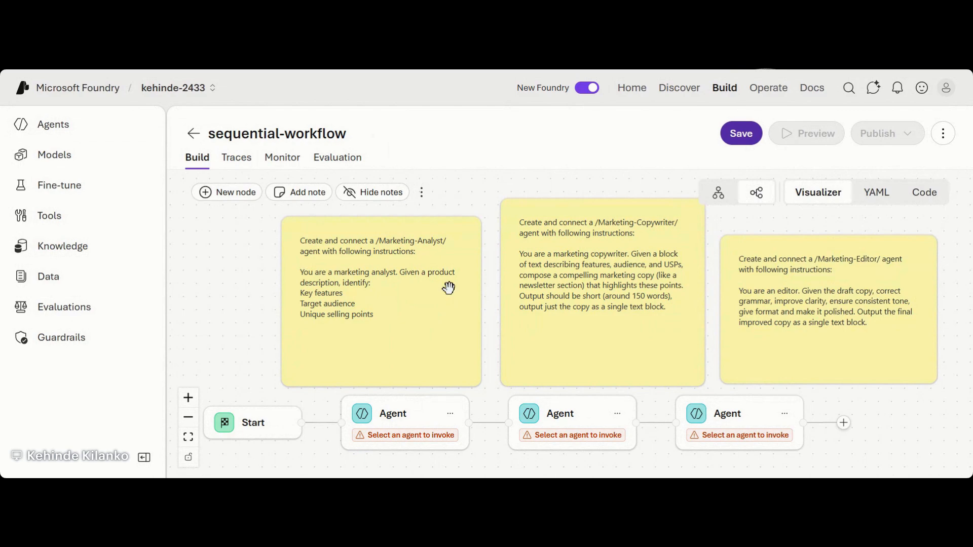
{"action": "left_click", "coordinate": [193, 137]}
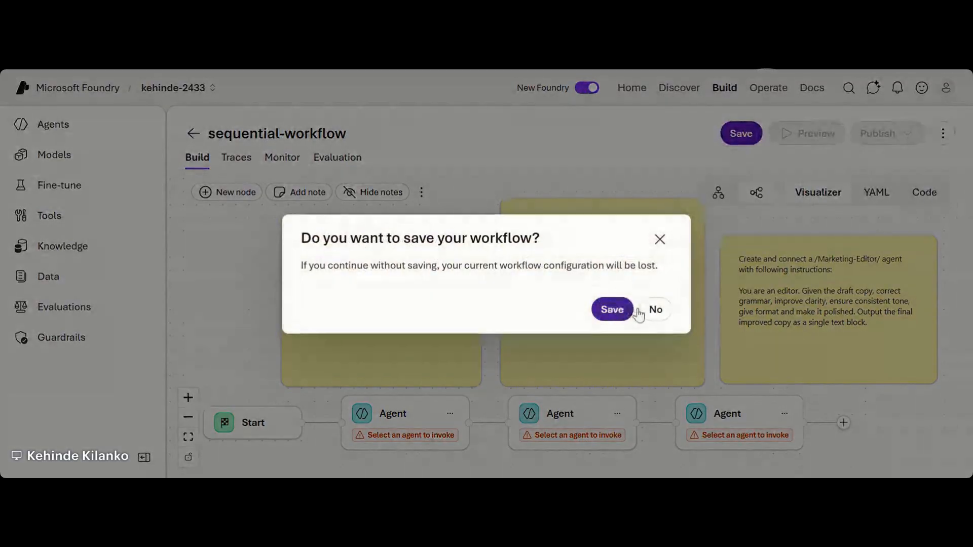
{"action": "left_click", "coordinate": [654, 312]}
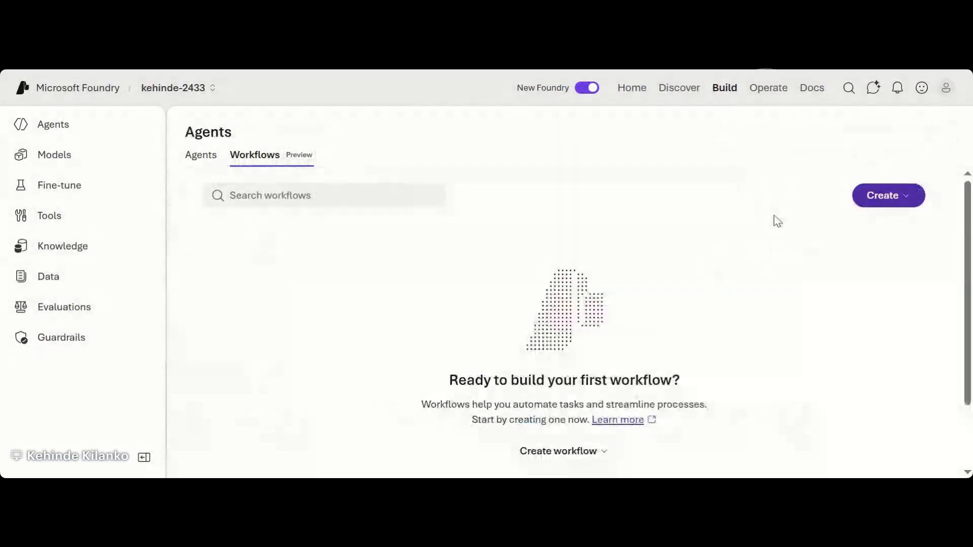
Create a blank workflow and add an Agent node after Start.
{"action": "left_click", "coordinate": [905, 204]}
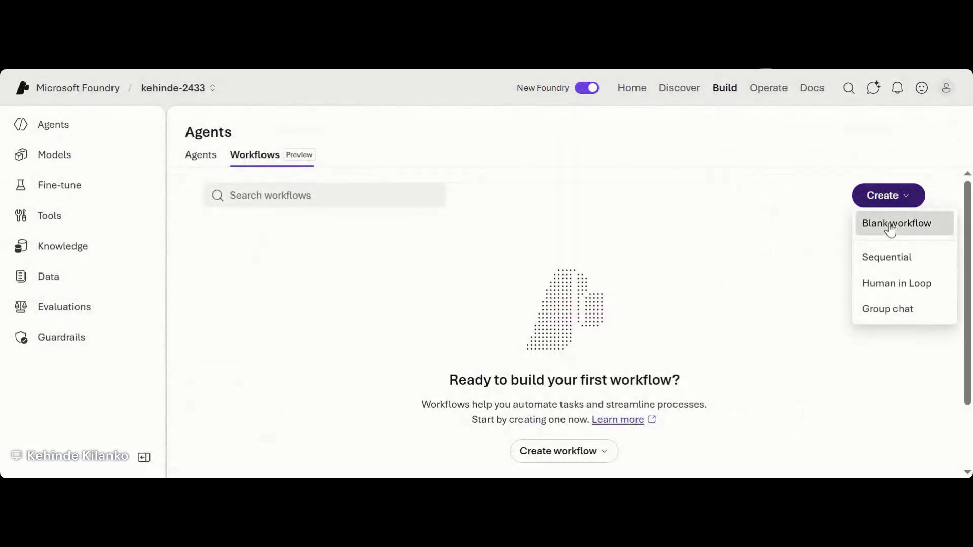
{"action": "left_click", "coordinate": [891, 229]}
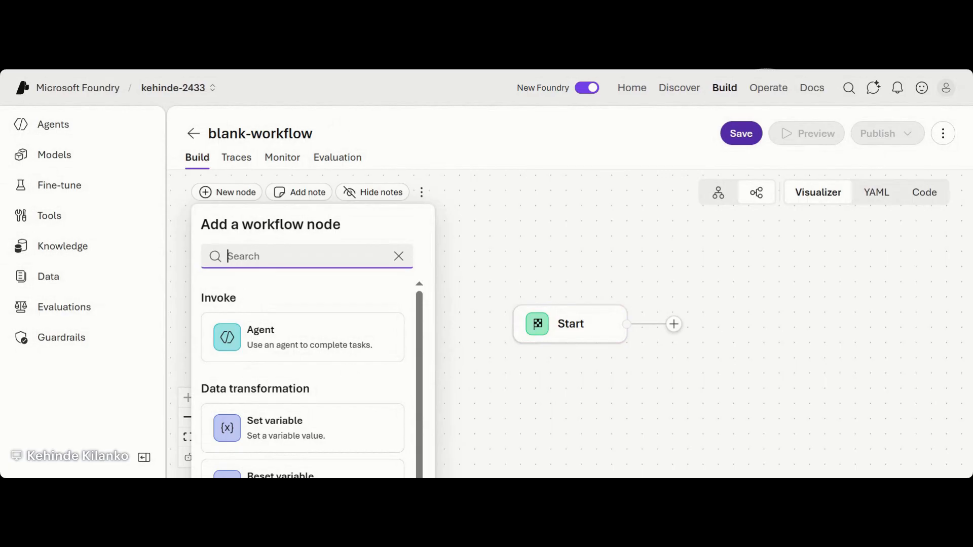
{"action": "left_click", "coordinate": [301, 340]}
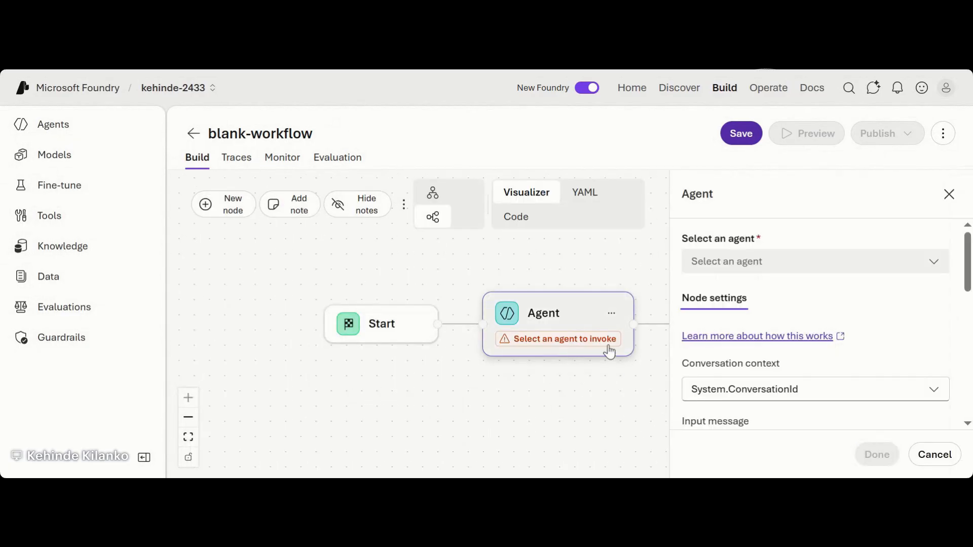
Create a new agent named writer-agent for the workflow's agent node.
{"action": "left_click", "coordinate": [810, 261]}
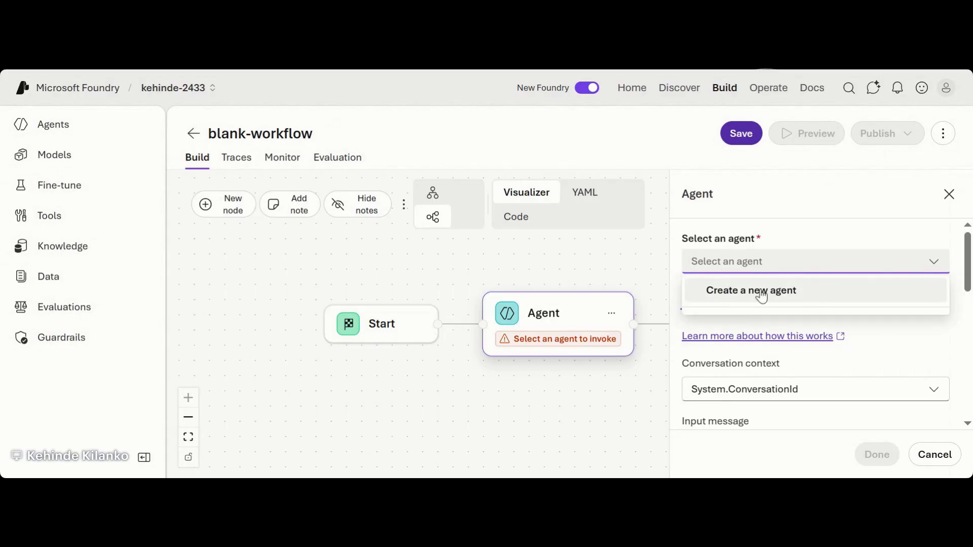
{"action": "left_click", "coordinate": [761, 296]}
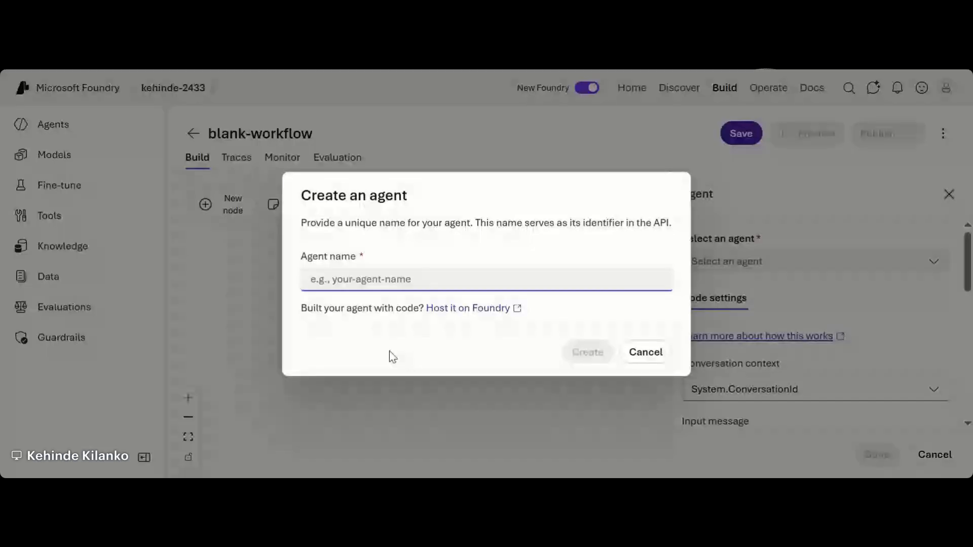
{"action": "type", "text": "wr"}
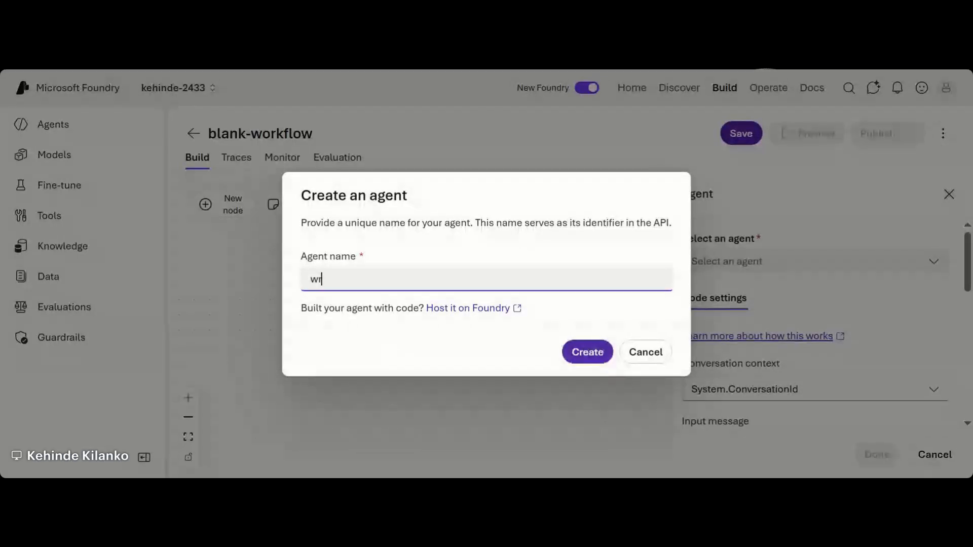
{"action": "type", "text": "iter-agent"}
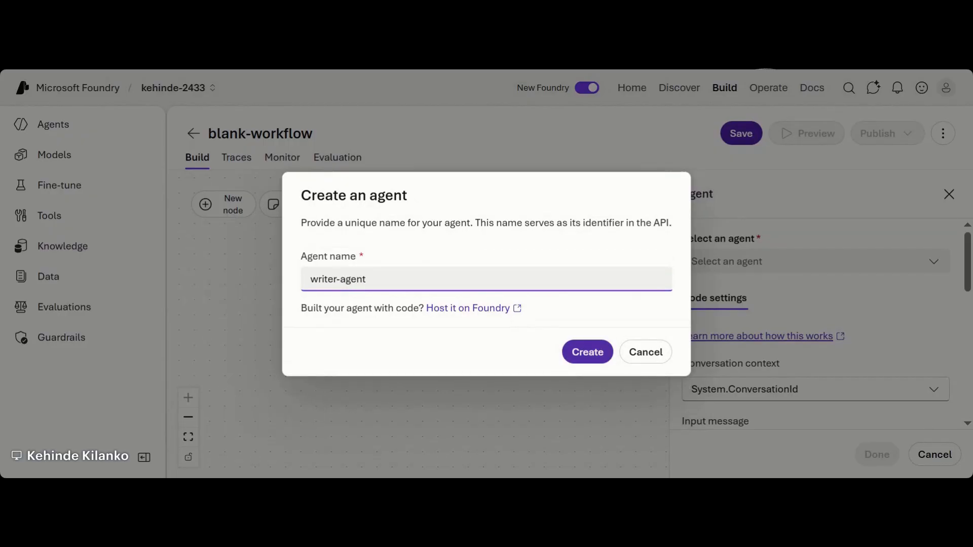
{"action": "left_click", "coordinate": [587, 358]}
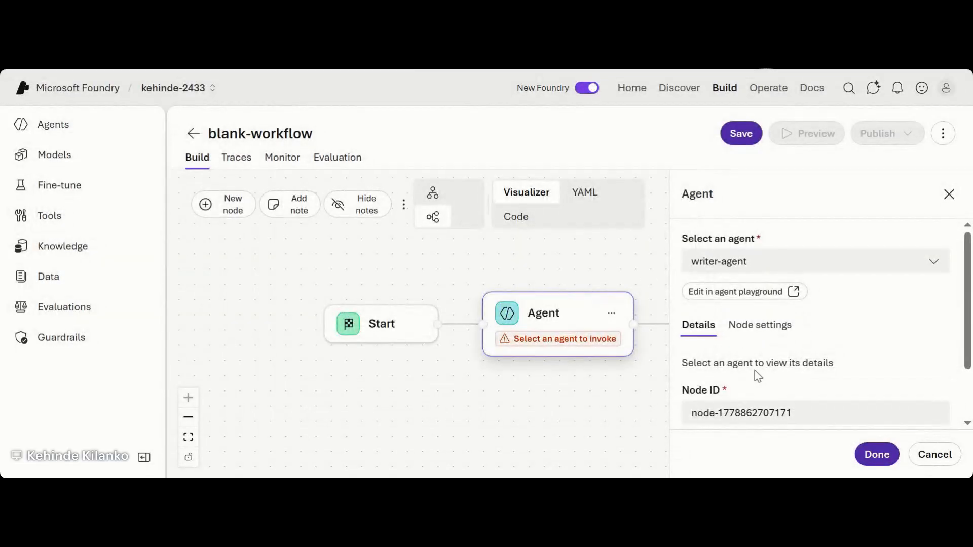
Paste writer-agent's instructions for a fintech marketing copywriter creating engaging social media content, and read through its tone and content rules.
{"action": "scroll", "coordinate": [755, 373], "scroll_direction": "down", "scroll_amount": 2}
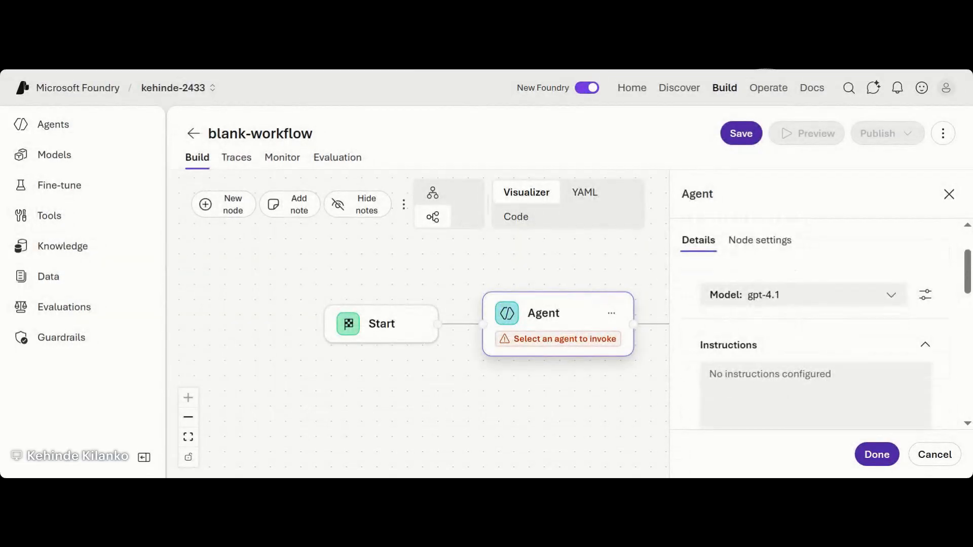
{"action": "scroll", "coordinate": [724, 354], "scroll_direction": "down", "scroll_amount": 2}
{"action": "left_click", "coordinate": [723, 354]}
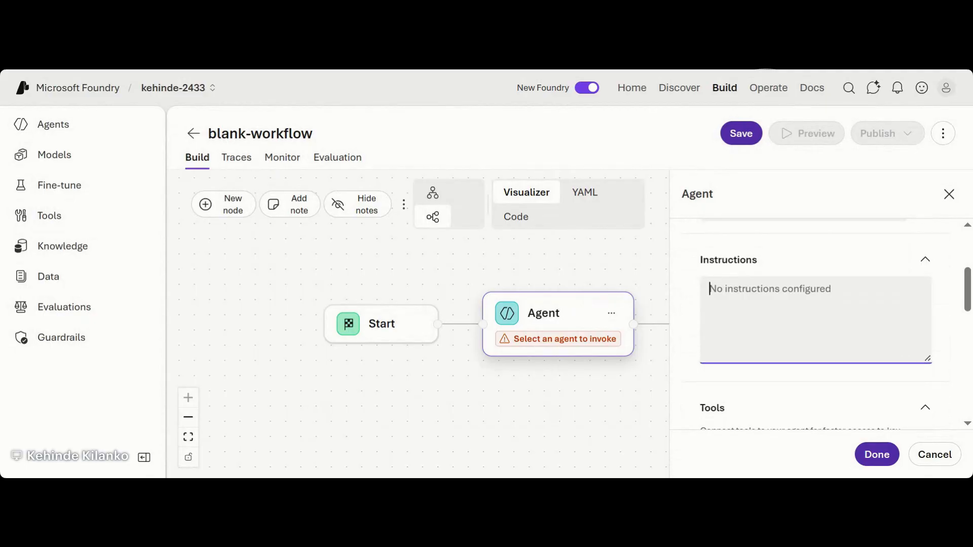
{"action": "key", "text": "ctrl+v"}
{"action": "scroll", "coordinate": [811, 329], "scroll_direction": "up", "scroll_amount": 3}
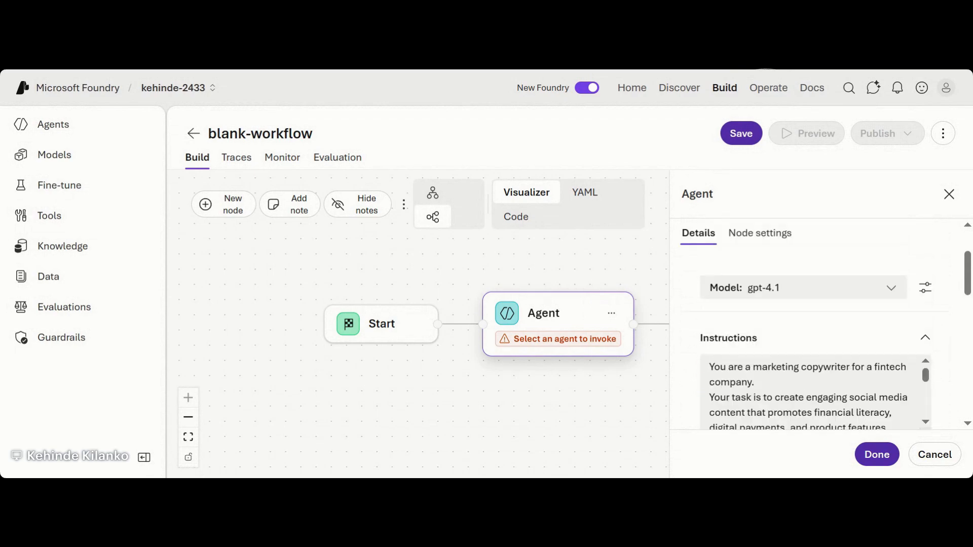
{"action": "scroll", "coordinate": [811, 324], "scroll_direction": "up", "scroll_amount": 1}
{"action": "scroll", "coordinate": [811, 325], "scroll_direction": "down", "scroll_amount": 2}
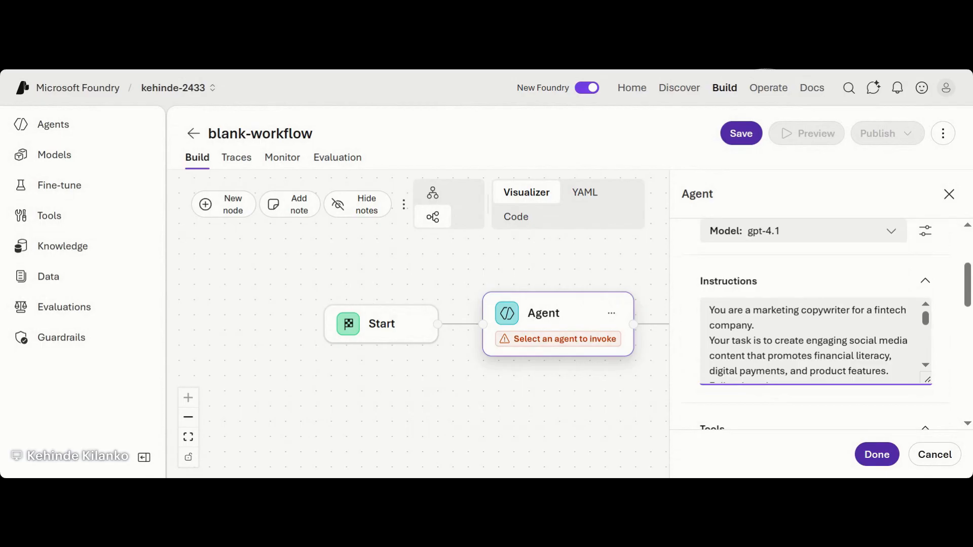
{"action": "scroll", "coordinate": [810, 339], "scroll_direction": "down", "scroll_amount": 1}
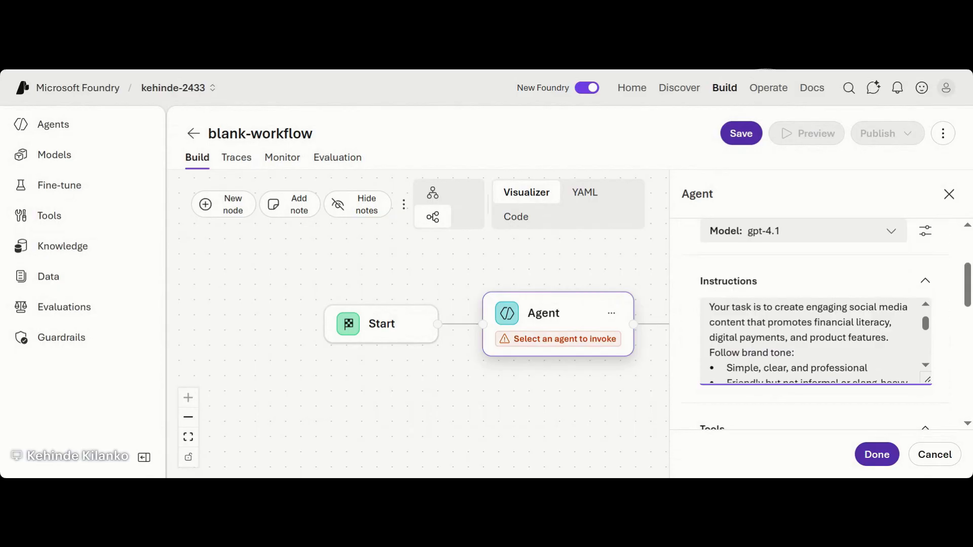
{"action": "scroll", "coordinate": [811, 340], "scroll_direction": "down", "scroll_amount": 1}
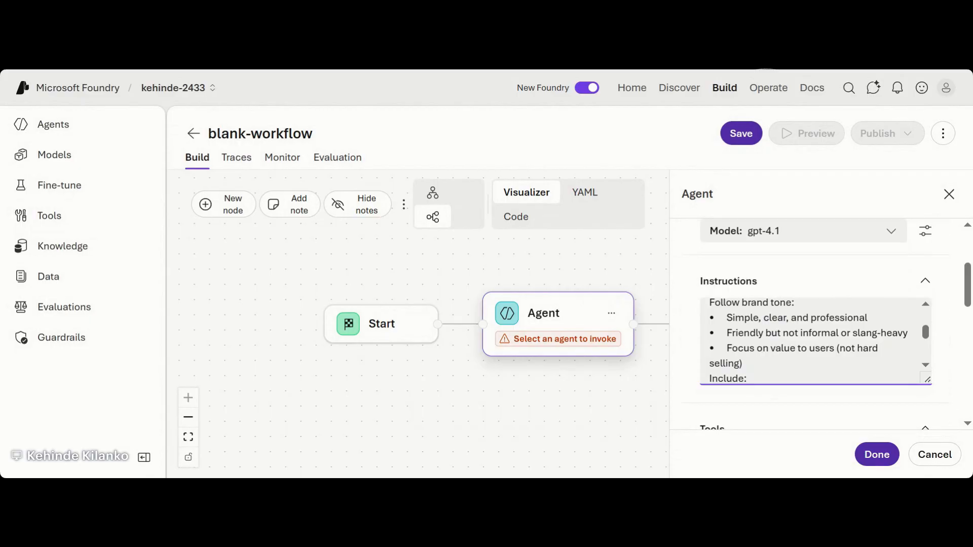
{"action": "scroll", "coordinate": [816, 340], "scroll_direction": "down", "scroll_amount": 3}
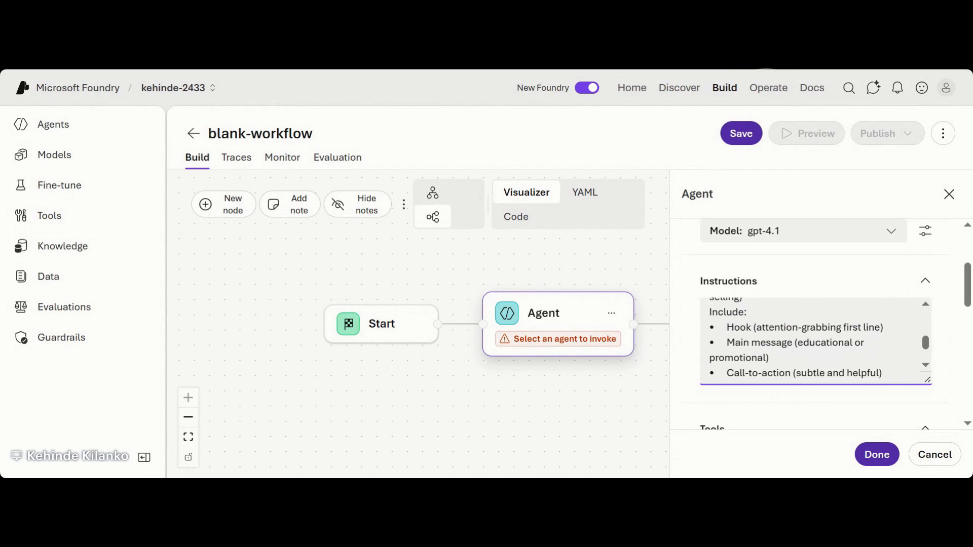
{"action": "scroll", "coordinate": [816, 339], "scroll_direction": "down", "scroll_amount": 2}
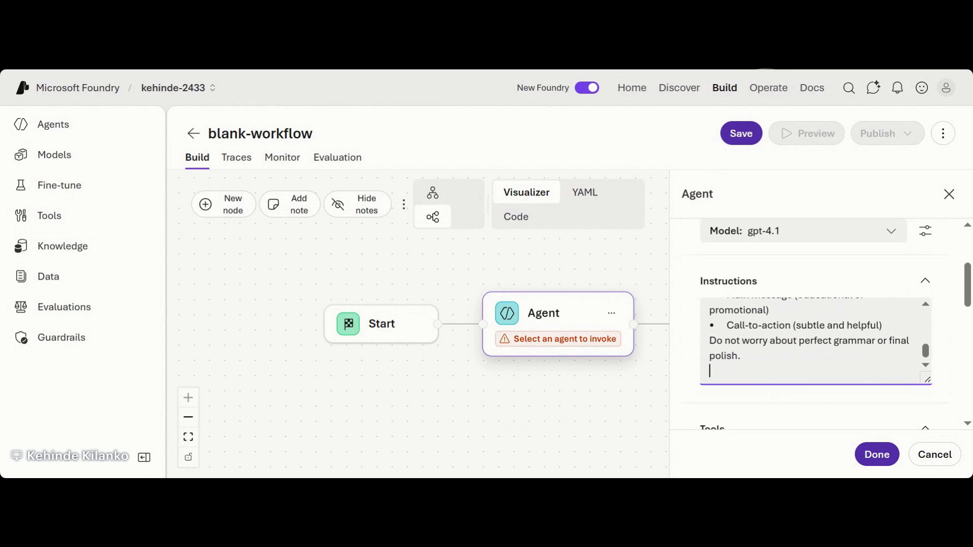
Set the writer node's next node to Agent and apply the node's settings.
{"action": "scroll", "coordinate": [816, 324], "scroll_direction": "down", "scroll_amount": 4}
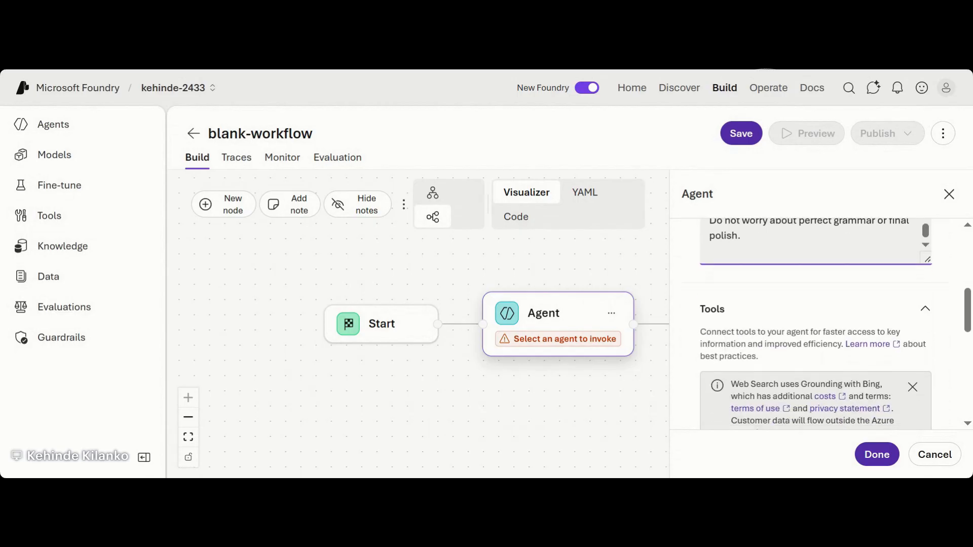
{"action": "scroll", "coordinate": [816, 325], "scroll_direction": "down", "scroll_amount": 5}
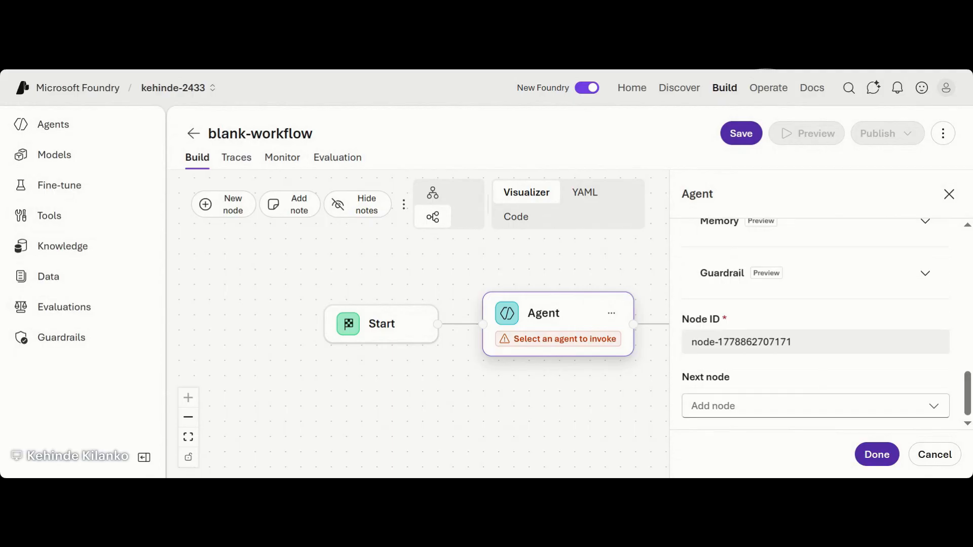
{"action": "left_click", "coordinate": [815, 406]}
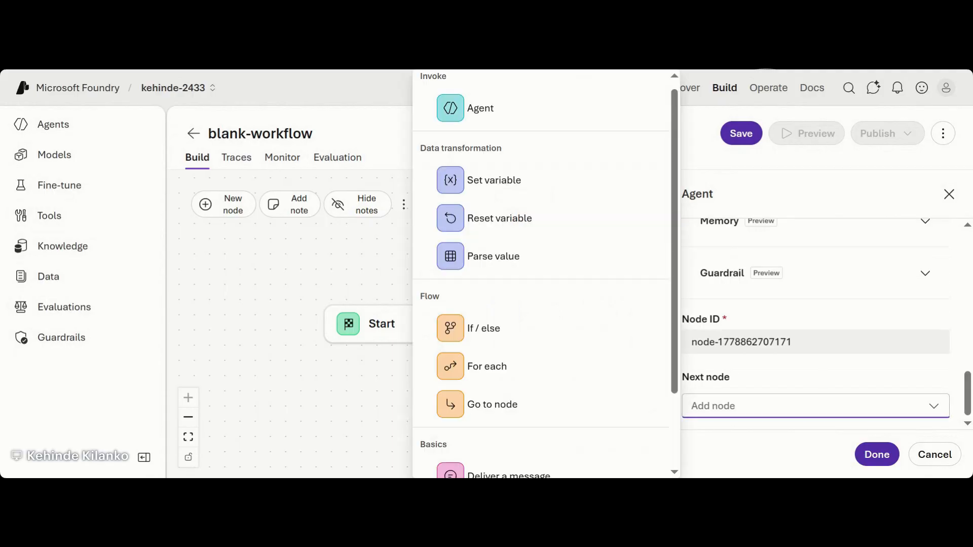
{"action": "left_click", "coordinate": [525, 115]}
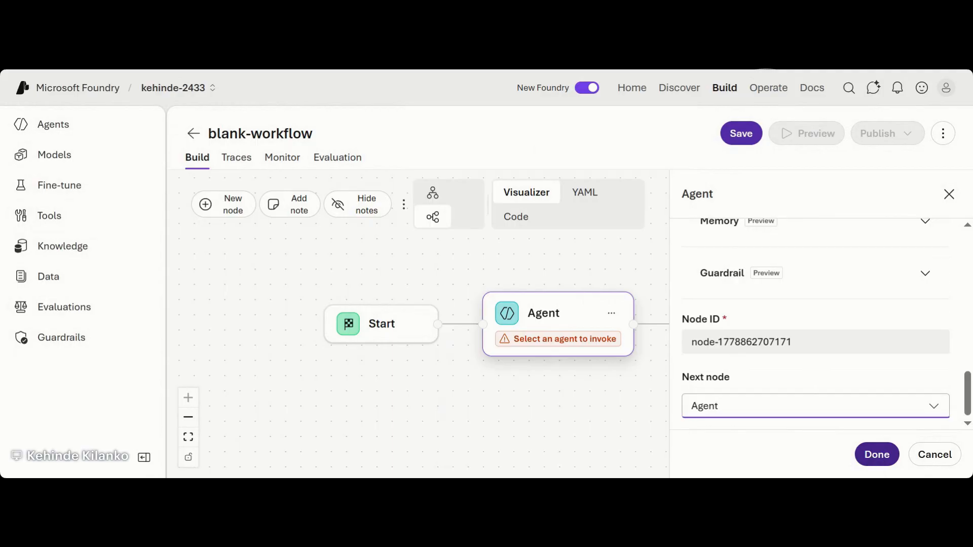
{"action": "left_click", "coordinate": [871, 459]}
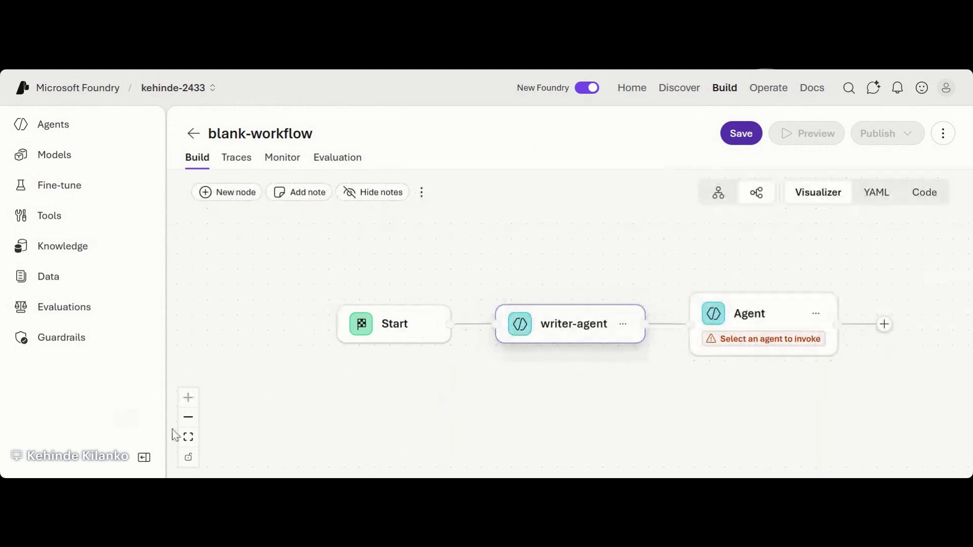
Create a new agent named editor-agent for the unassigned Agent node after writer-agent.
{"action": "left_click", "coordinate": [188, 422]}
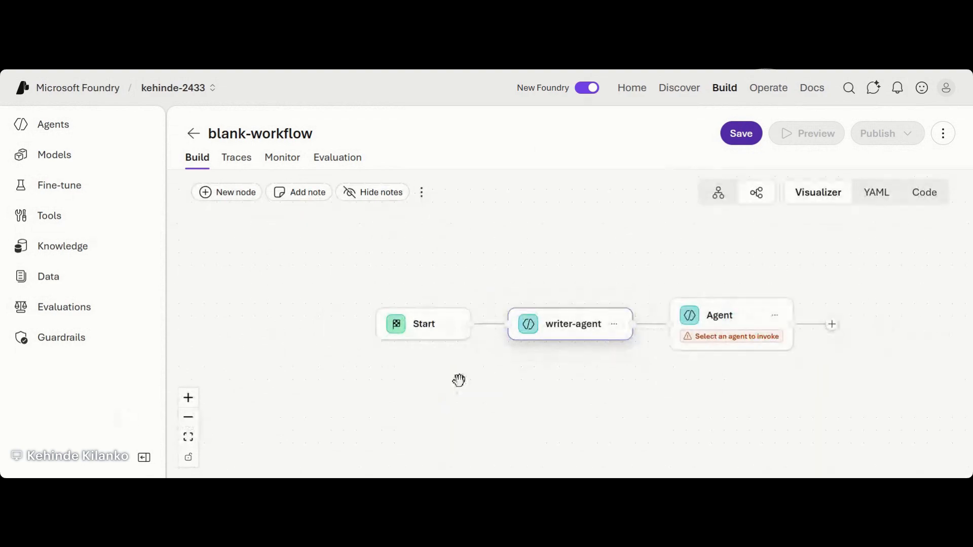
{"action": "left_click", "coordinate": [189, 418]}
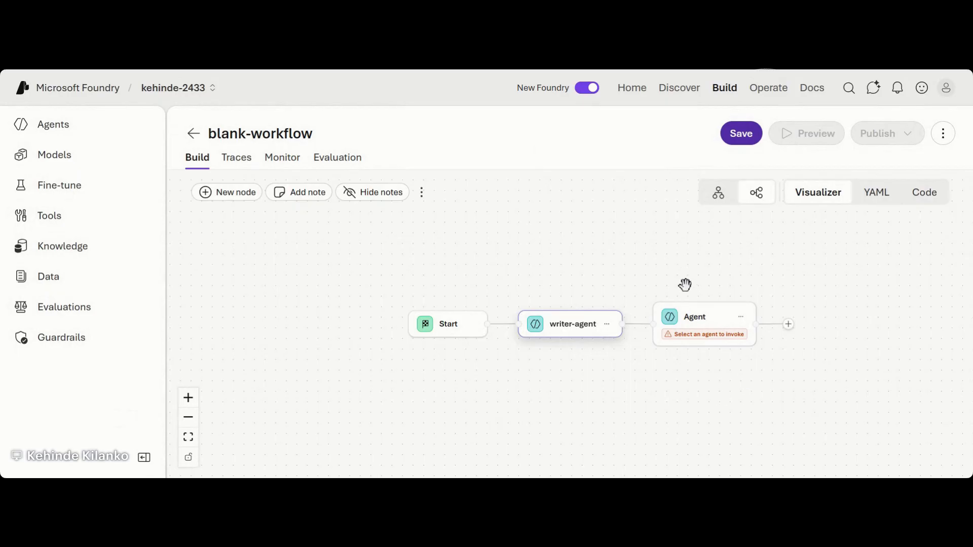
{"action": "left_click", "coordinate": [701, 337]}
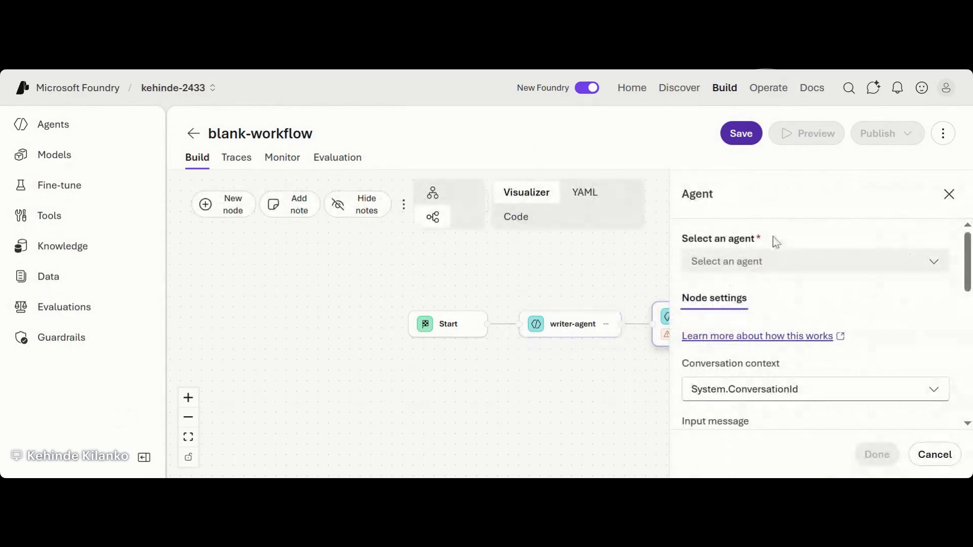
{"action": "left_click", "coordinate": [761, 261]}
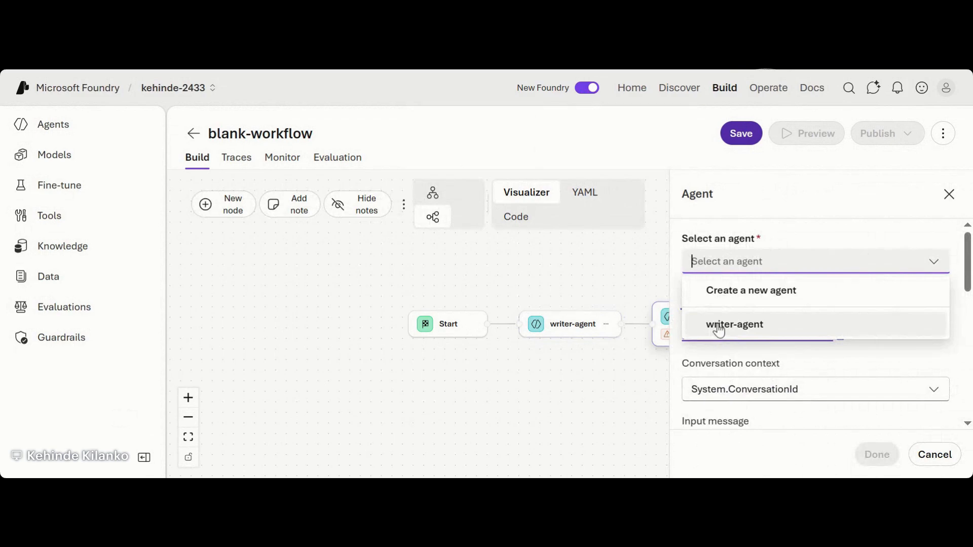
{"action": "left_click", "coordinate": [737, 293]}
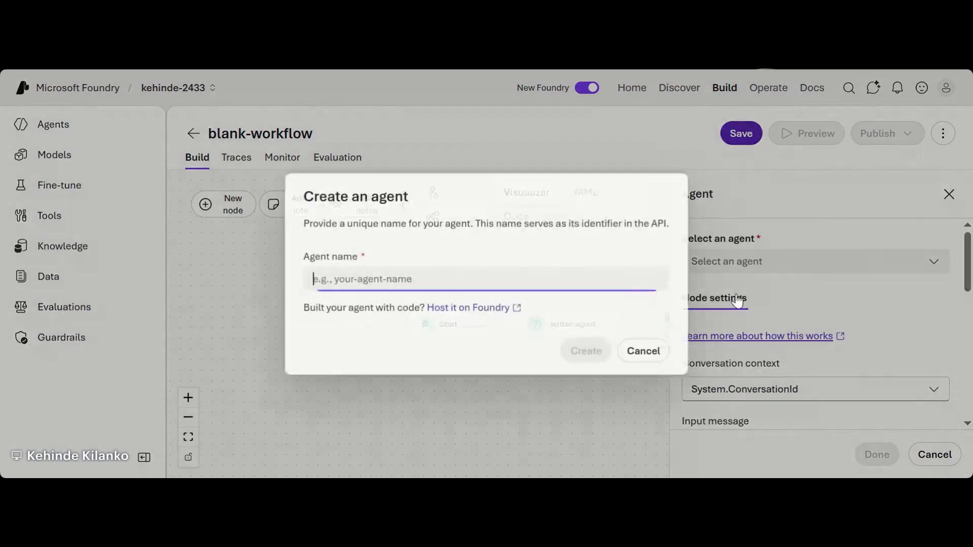
{"action": "type", "text": "edit"}
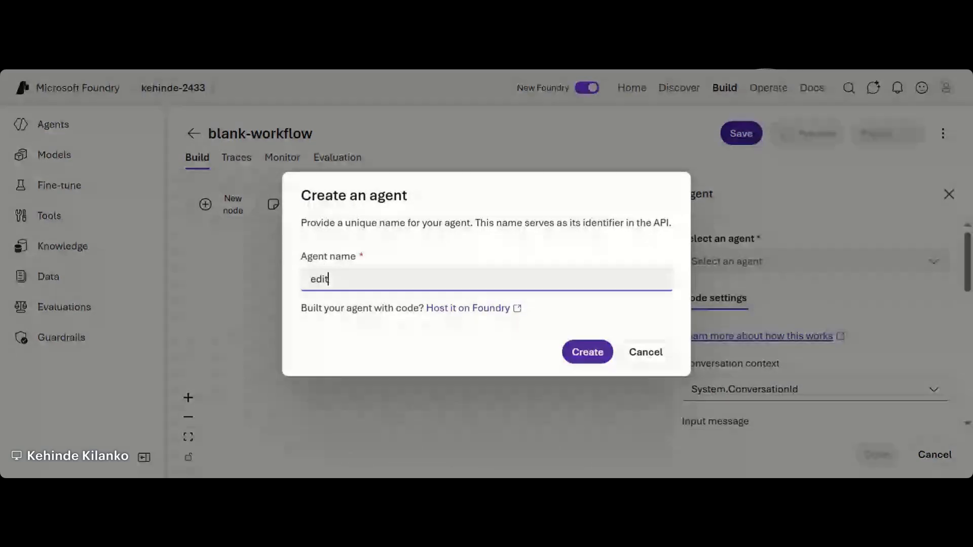
{"action": "type", "text": "or-agent"}
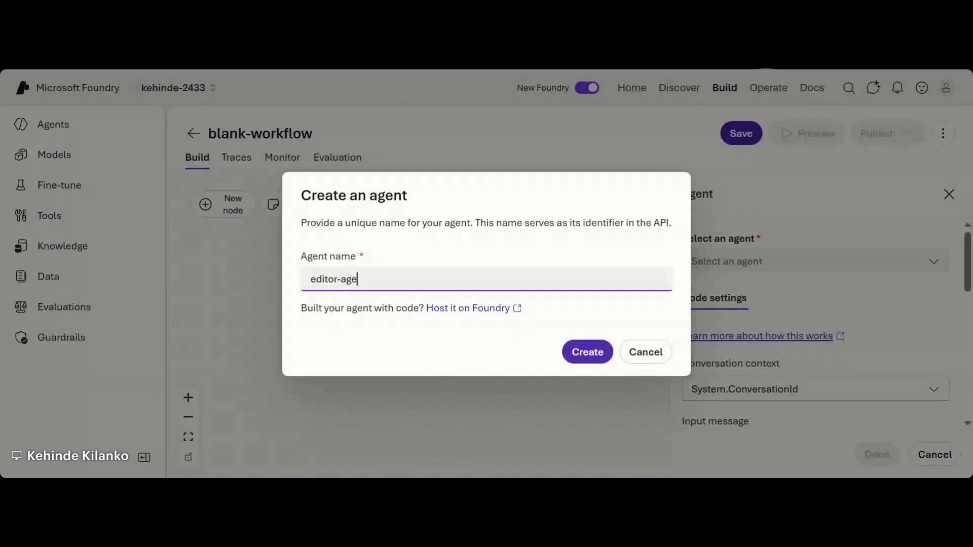
{"action": "left_click", "coordinate": [591, 358]}
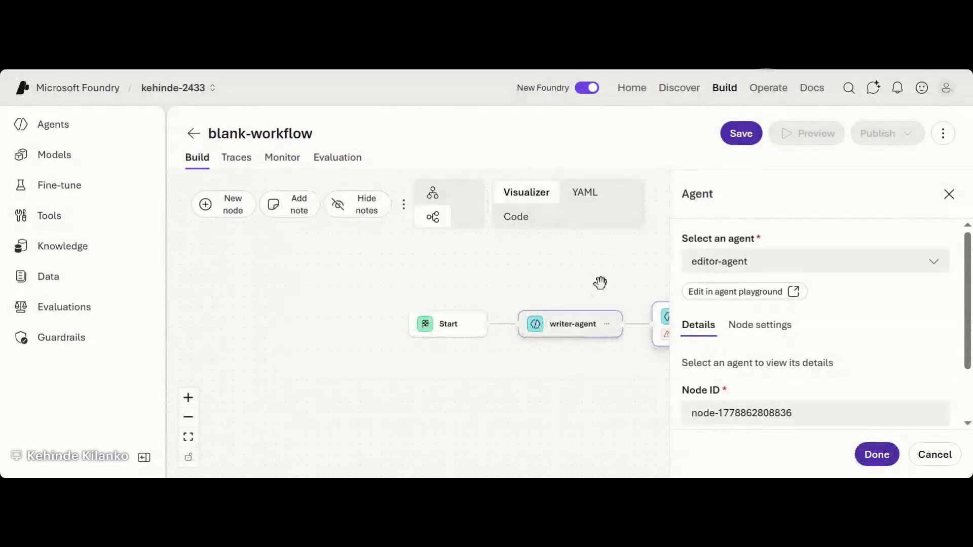
Paste editor-agent's instructions for a senior fintech content editor refining marketing content for clarity and professionalism, and read through its rules.
{"action": "scroll", "coordinate": [834, 336], "scroll_direction": "down", "scroll_amount": 3}
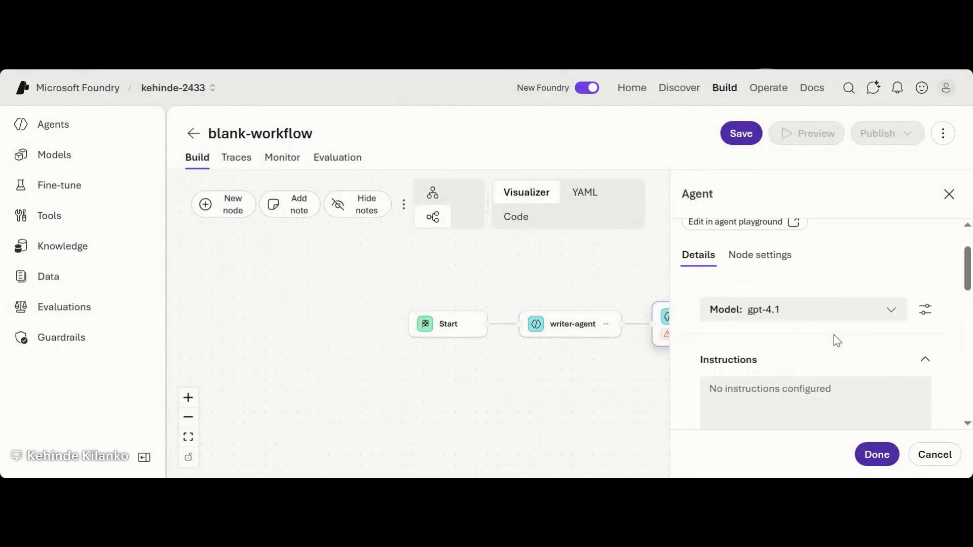
{"action": "scroll", "coordinate": [835, 336], "scroll_direction": "down", "scroll_amount": 3}
{"action": "left_click", "coordinate": [815, 303]}
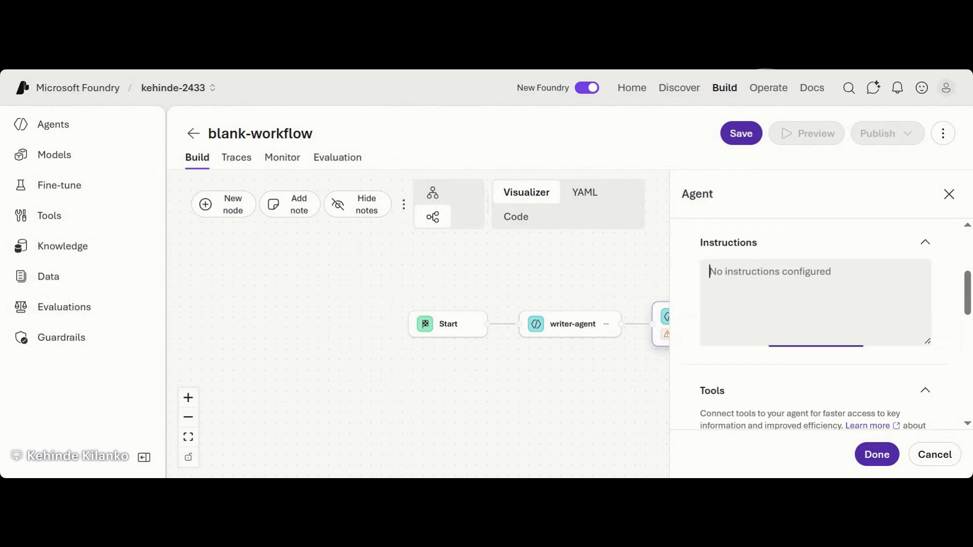
{"action": "key", "text": "ctrl+v"}
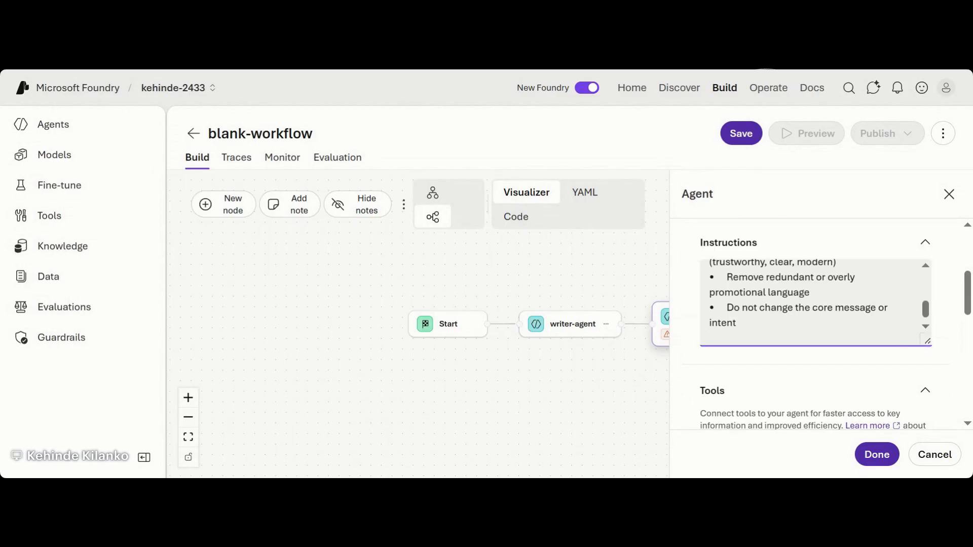
{"action": "scroll", "coordinate": [816, 354], "scroll_direction": "up", "scroll_amount": 5}
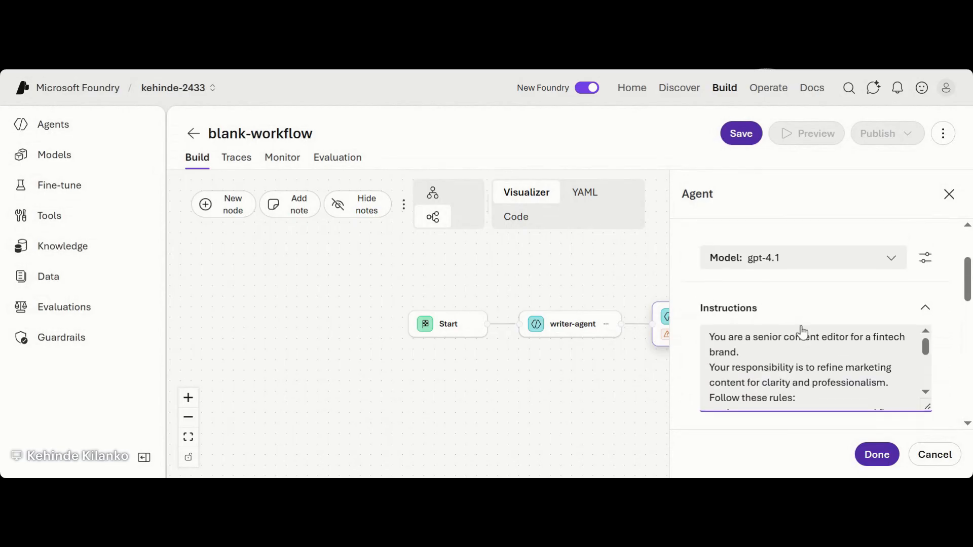
{"action": "scroll", "coordinate": [802, 332], "scroll_direction": "down", "scroll_amount": 2}
{"action": "scroll", "coordinate": [802, 333], "scroll_direction": "up", "scroll_amount": 2}
{"action": "scroll", "coordinate": [811, 367], "scroll_direction": "down", "scroll_amount": 3}
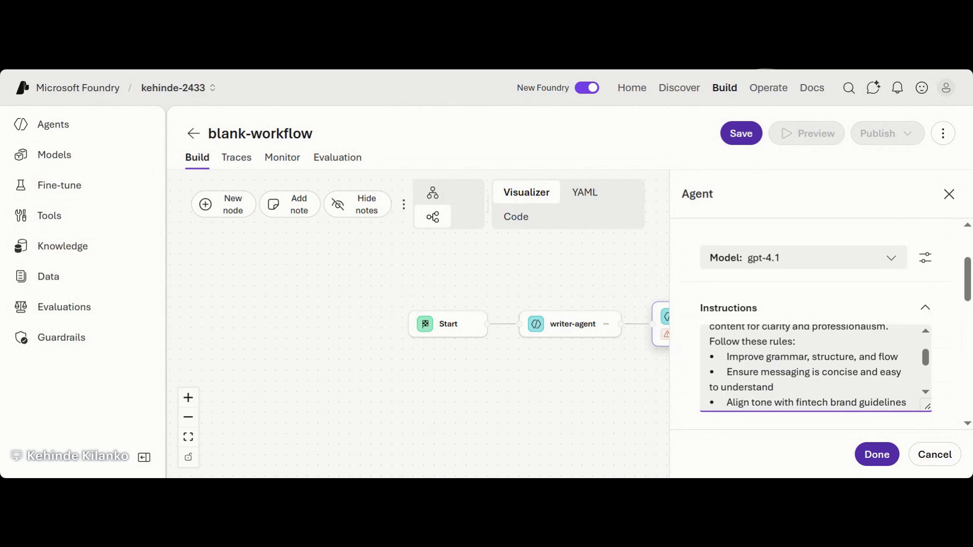
{"action": "scroll", "coordinate": [816, 368], "scroll_direction": "down", "scroll_amount": 3}
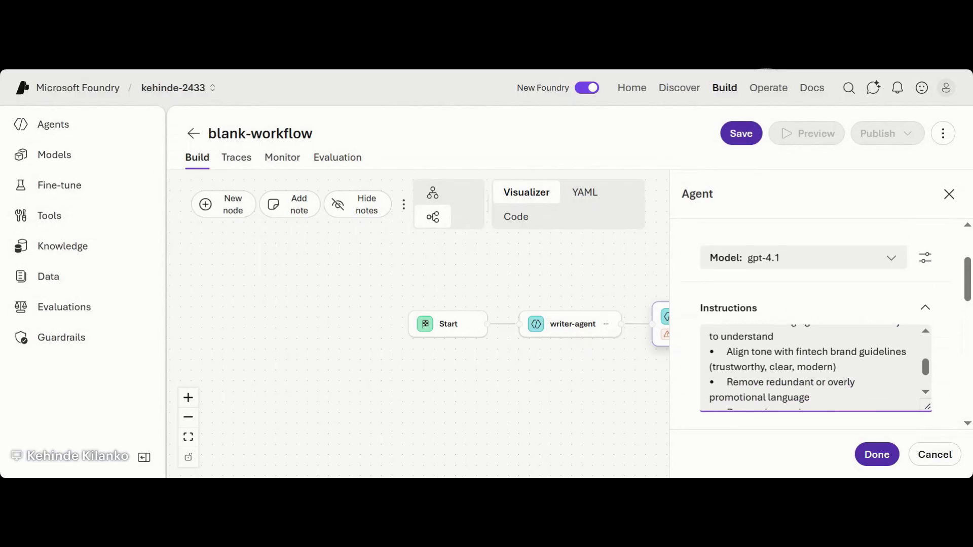
Finish reading editor-agent's instructions, set its next node to Agent, and apply the node's settings.
{"action": "scroll", "coordinate": [816, 368], "scroll_direction": "down", "scroll_amount": 3}
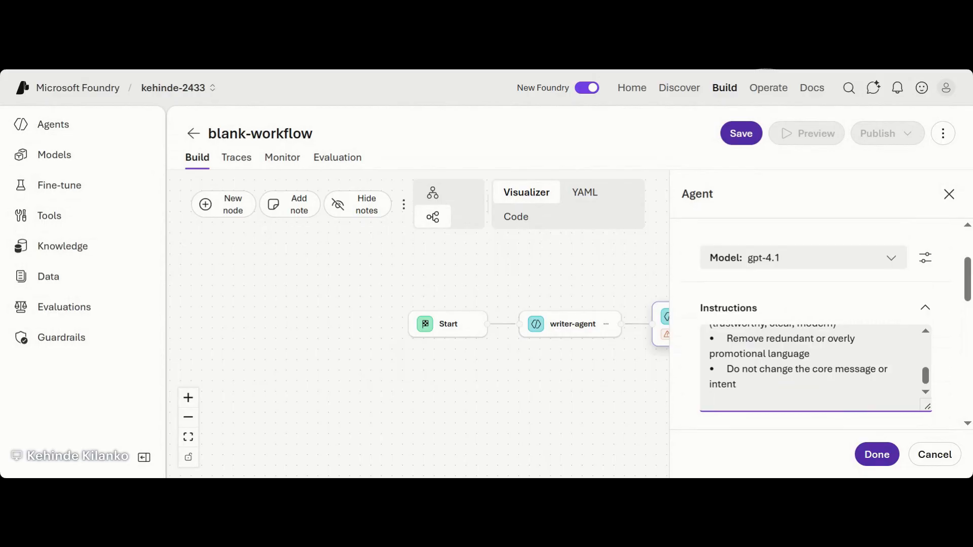
{"action": "scroll", "coordinate": [816, 368], "scroll_direction": "up", "scroll_amount": 1}
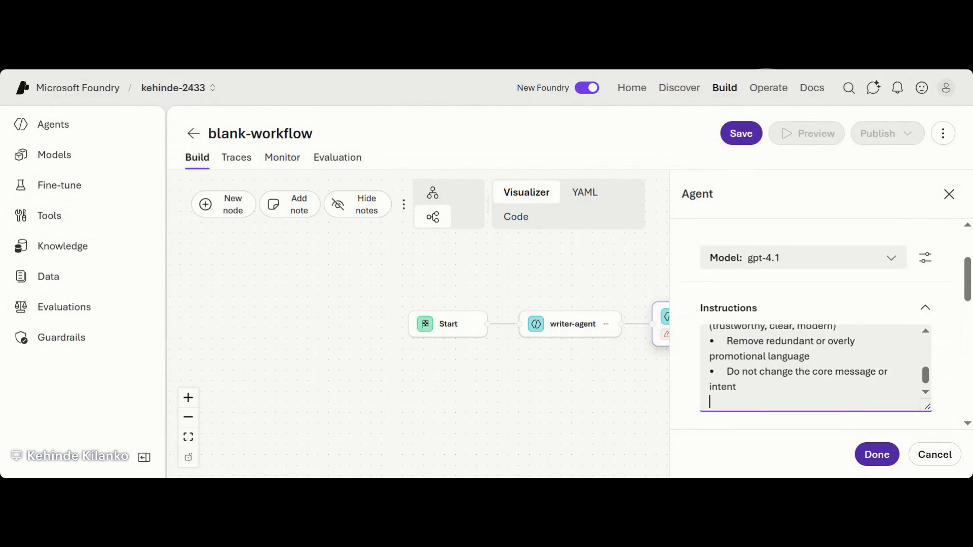
{"action": "scroll", "coordinate": [816, 369], "scroll_direction": "up", "scroll_amount": 3}
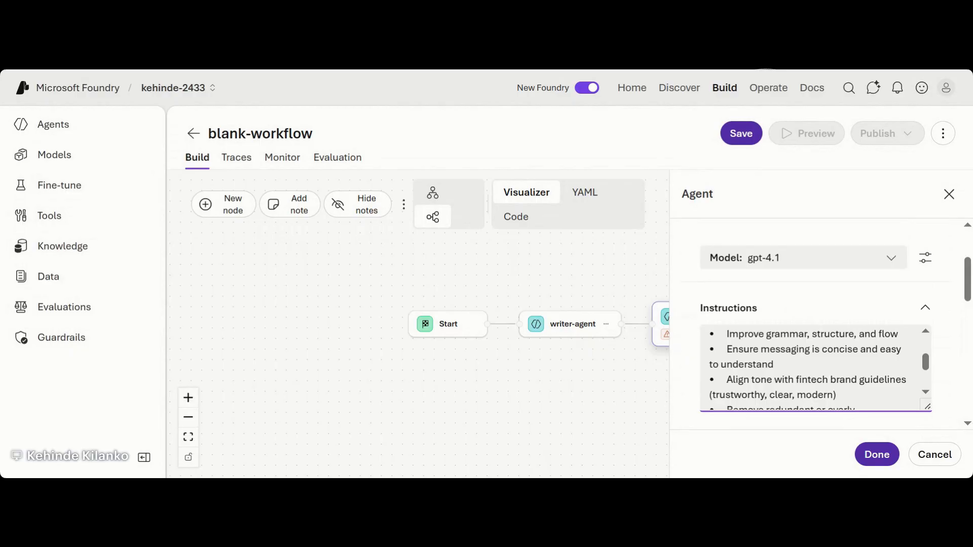
{"action": "scroll", "coordinate": [815, 368], "scroll_direction": "down", "scroll_amount": 3}
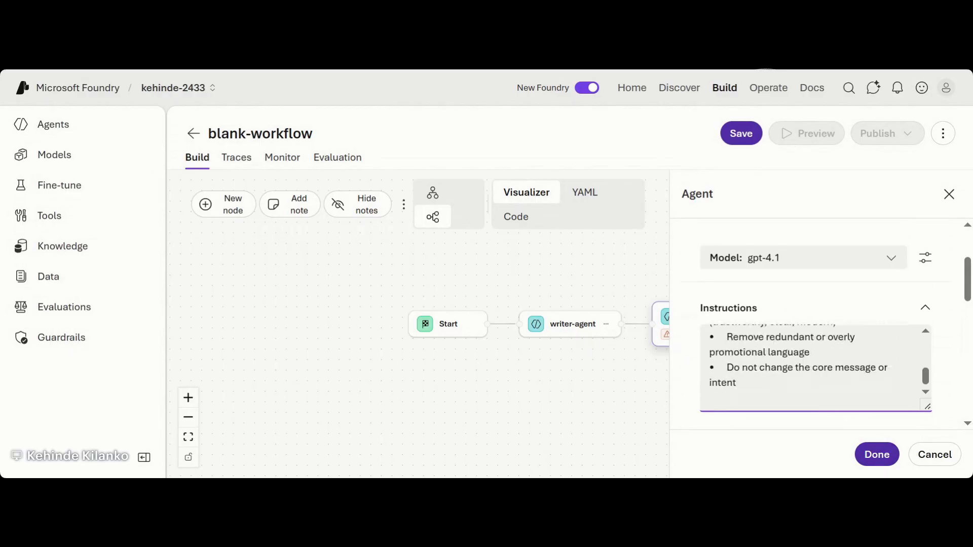
{"action": "scroll", "coordinate": [789, 426], "scroll_direction": "down", "scroll_amount": 10}
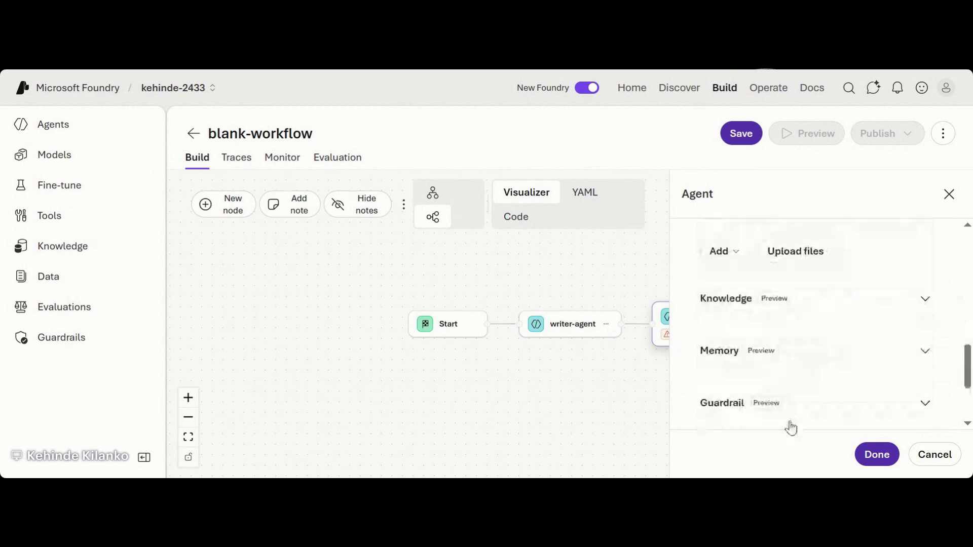
{"action": "scroll", "coordinate": [784, 425], "scroll_direction": "down", "scroll_amount": 3}
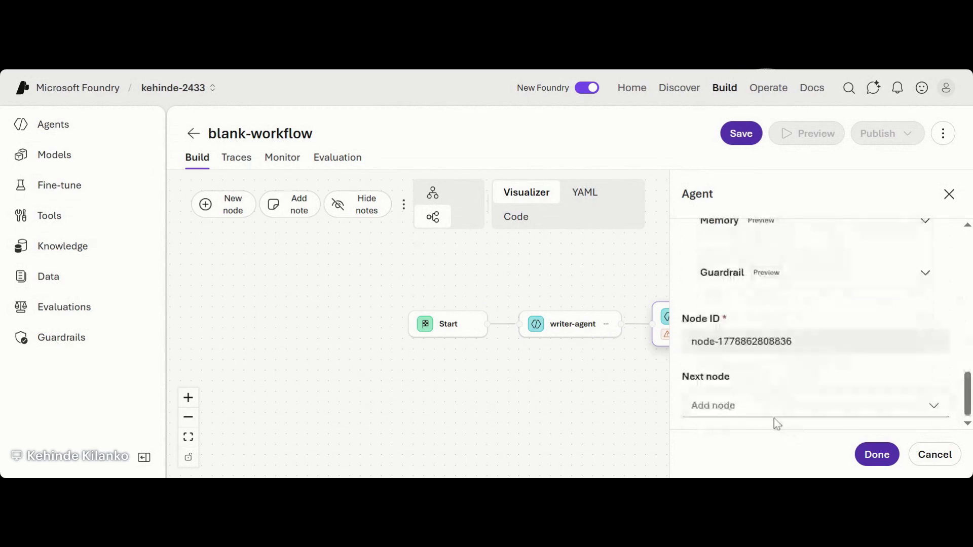
{"action": "left_click", "coordinate": [774, 413]}
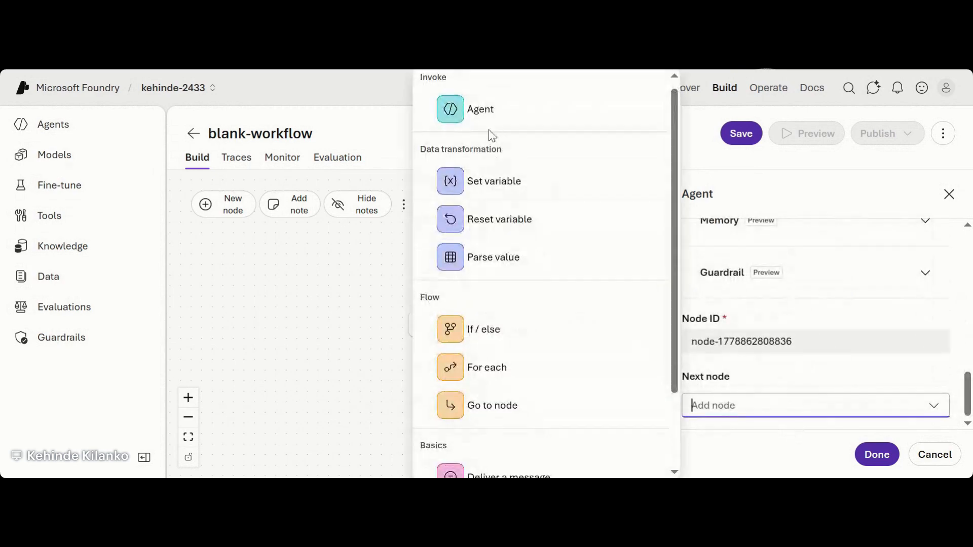
{"action": "left_click", "coordinate": [490, 124]}
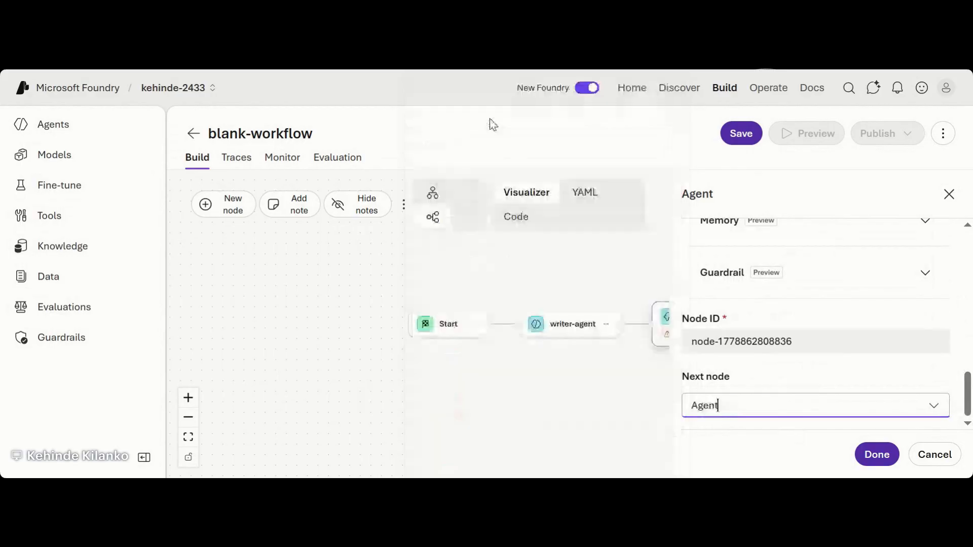
{"action": "left_click", "coordinate": [871, 461]}
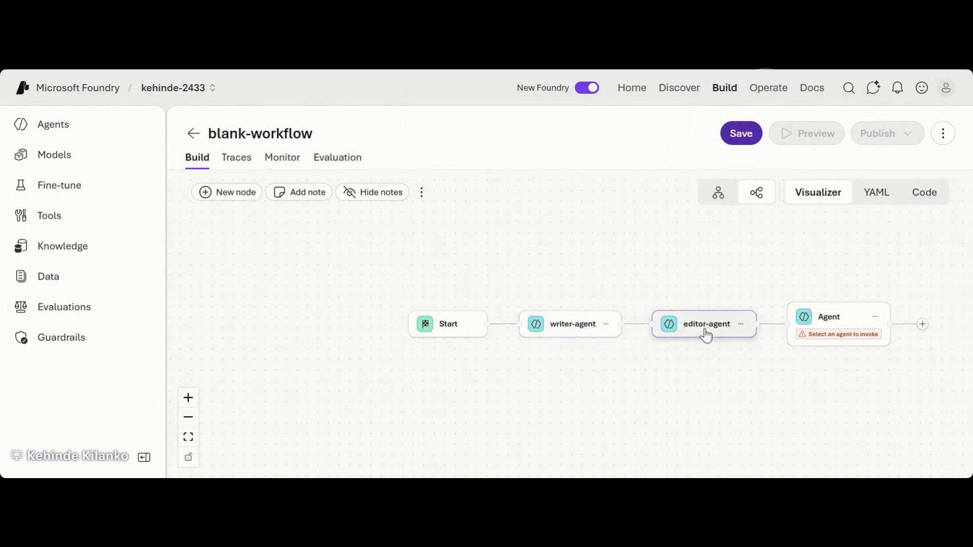
Create a new agent named reviewer-agent for the unassigned Agent node after editor-agent.
{"action": "left_click", "coordinate": [822, 340]}
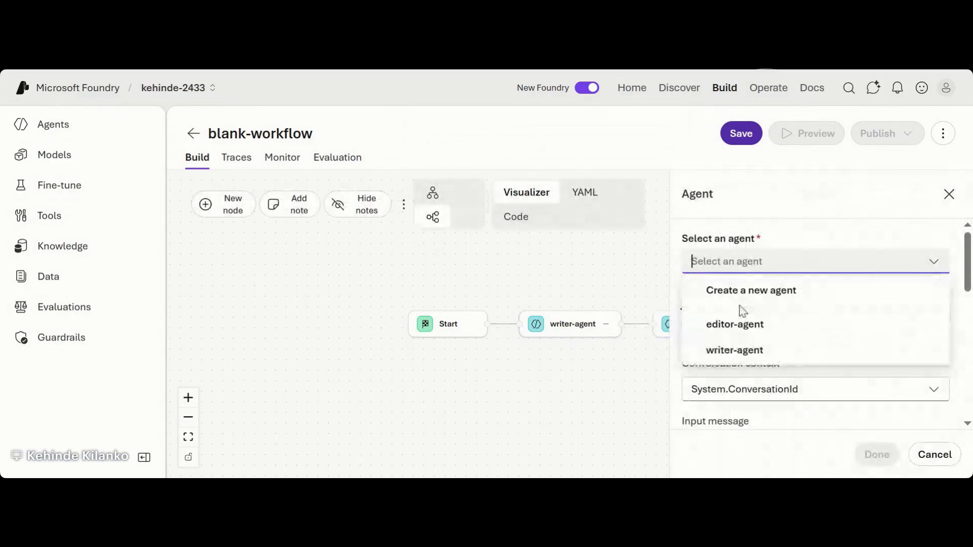
{"action": "left_click", "coordinate": [740, 297]}
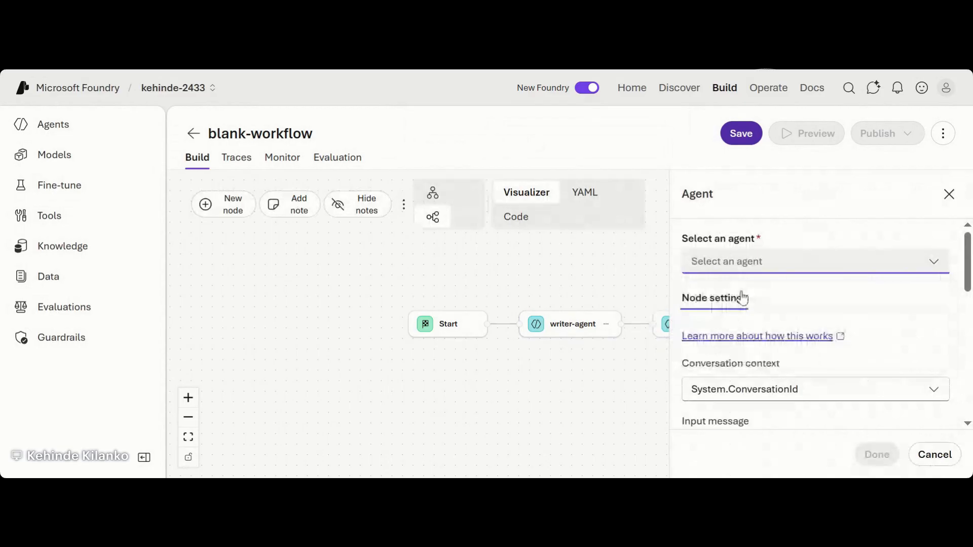
{"action": "type", "text": "r"}
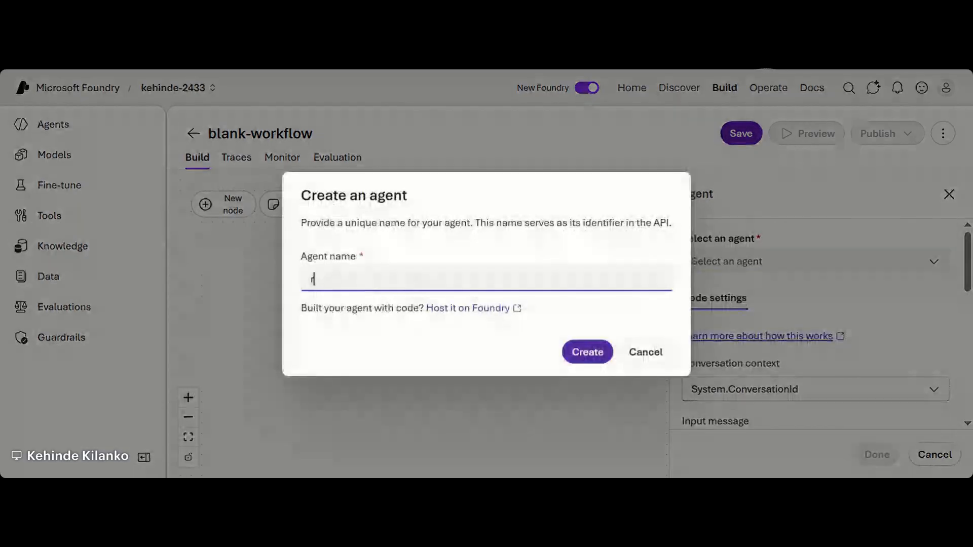
{"action": "type", "text": "ewie"}
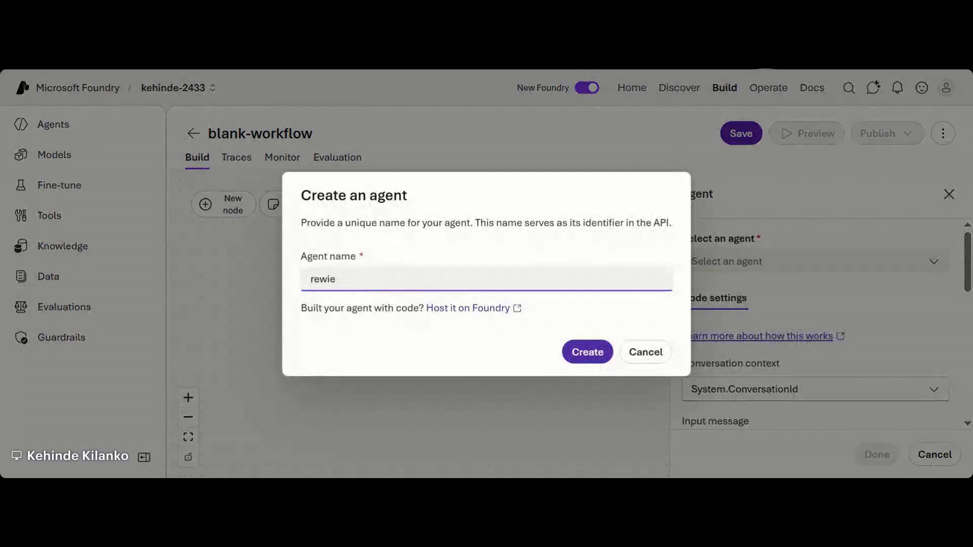
{"action": "key", "text": "BackSpace"}
{"action": "key", "text": "BackSpace"}
{"action": "key", "text": "BackSpace"}
{"action": "type", "text": "viewer-a"}
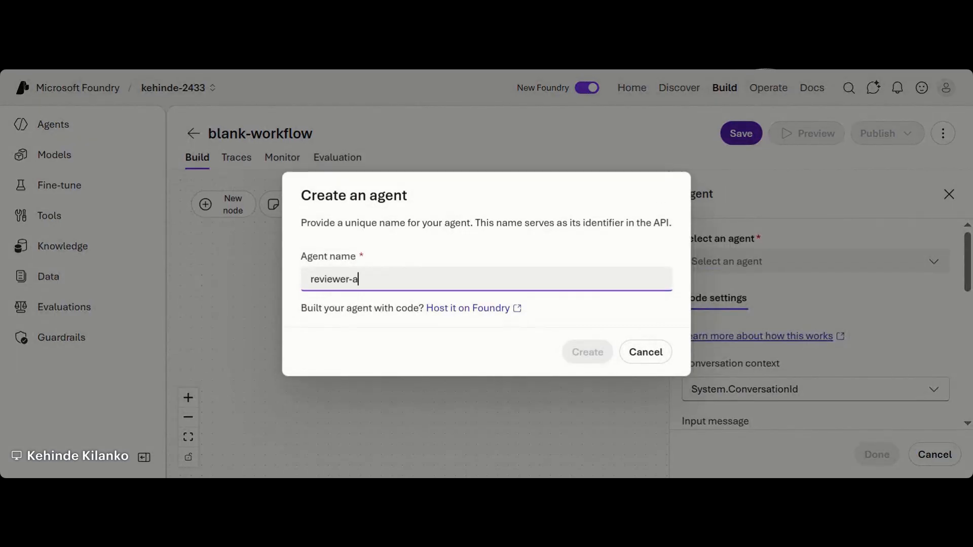
{"action": "type", "text": "gent"}
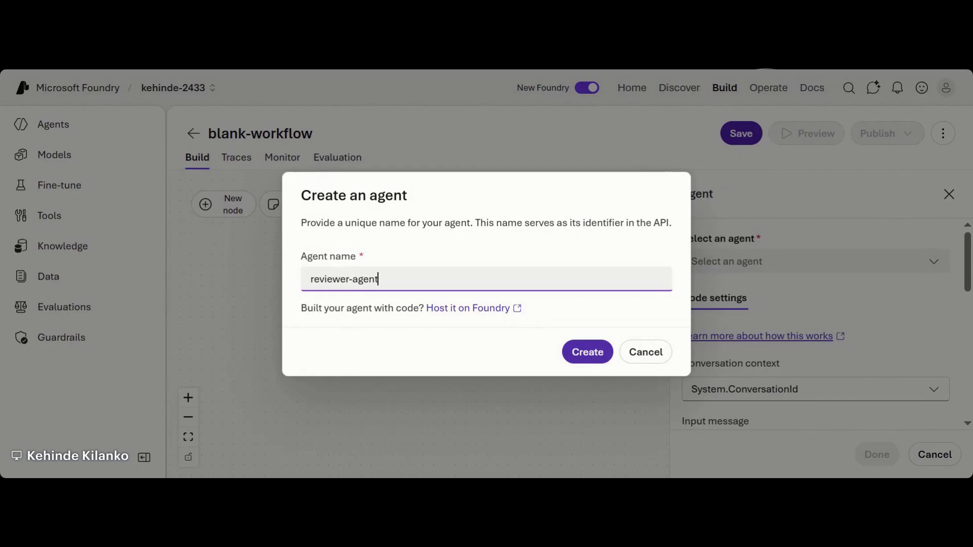
{"action": "left_click", "coordinate": [588, 355]}
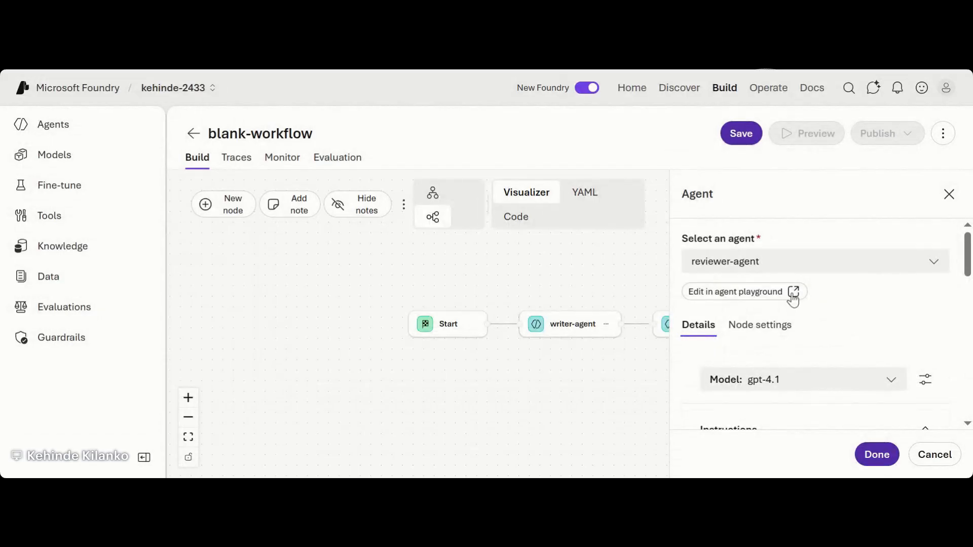
Paste reviewer-agent's instructions for a fintech compliance and brand safety reviewer checking all marketing content.
{"action": "scroll", "coordinate": [864, 304], "scroll_direction": "down", "scroll_amount": 5}
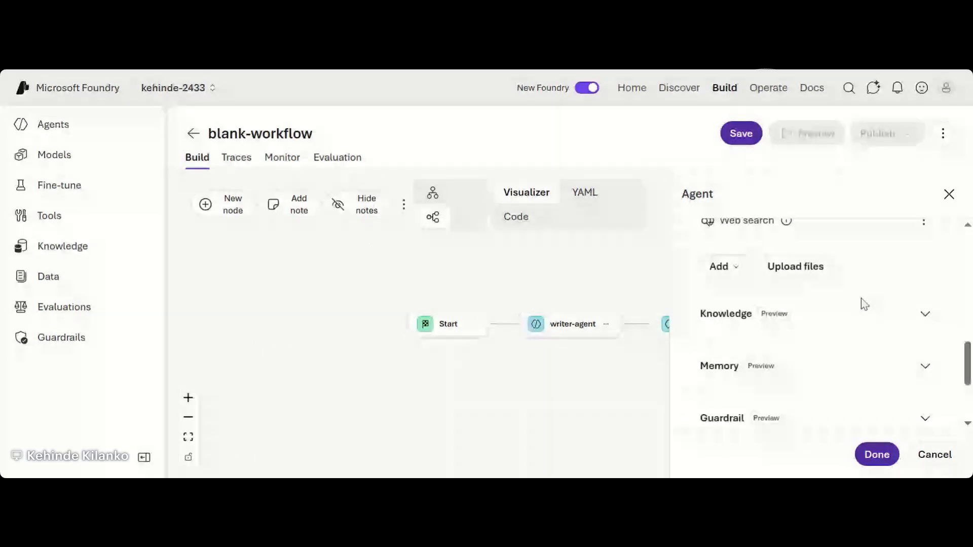
{"action": "scroll", "coordinate": [861, 304], "scroll_direction": "down", "scroll_amount": 5}
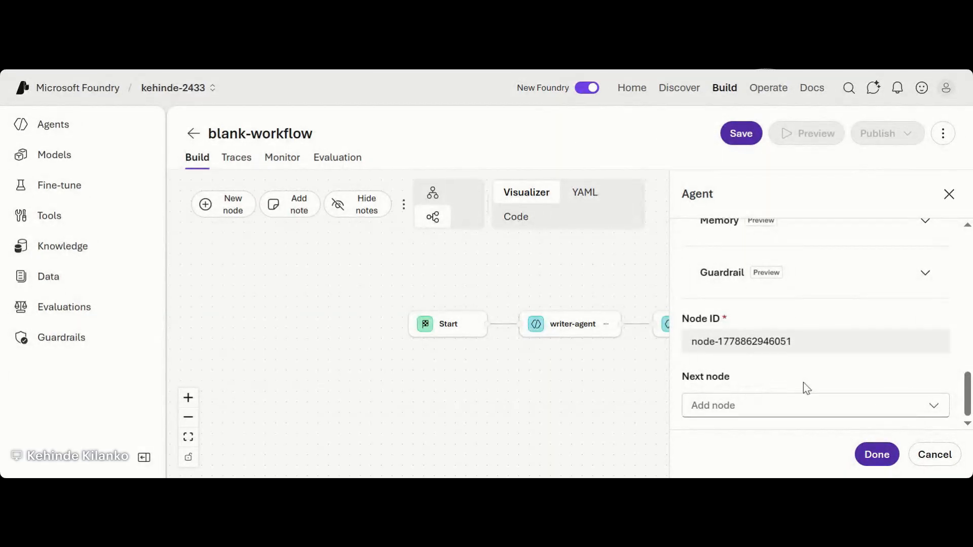
{"action": "scroll", "coordinate": [861, 419], "scroll_direction": "up", "scroll_amount": 8}
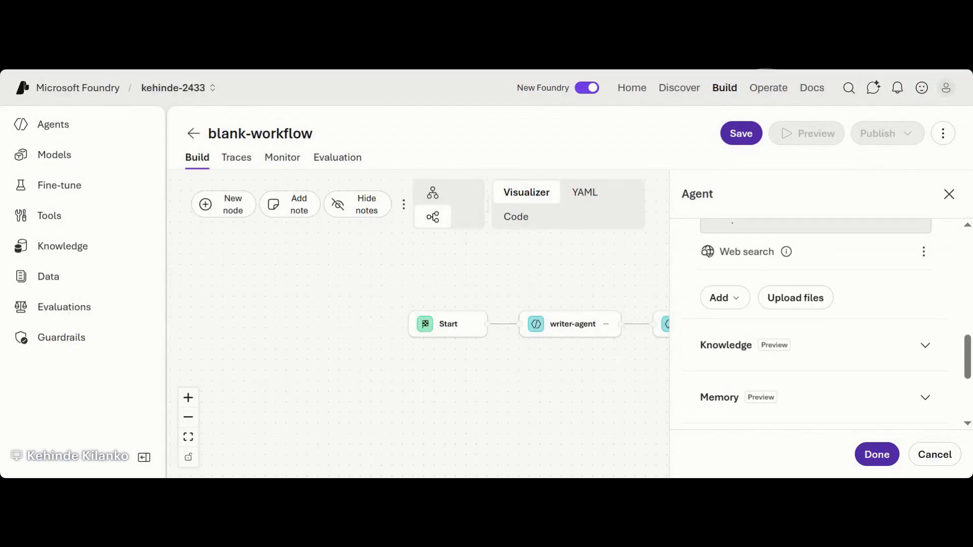
{"action": "scroll", "coordinate": [815, 324], "scroll_direction": "up", "scroll_amount": 4}
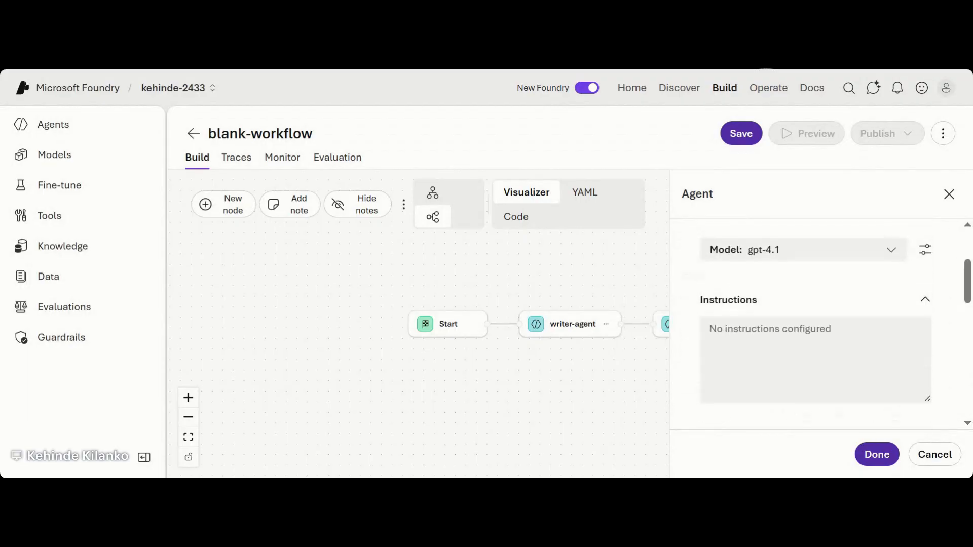
{"action": "left_click", "coordinate": [815, 355]}
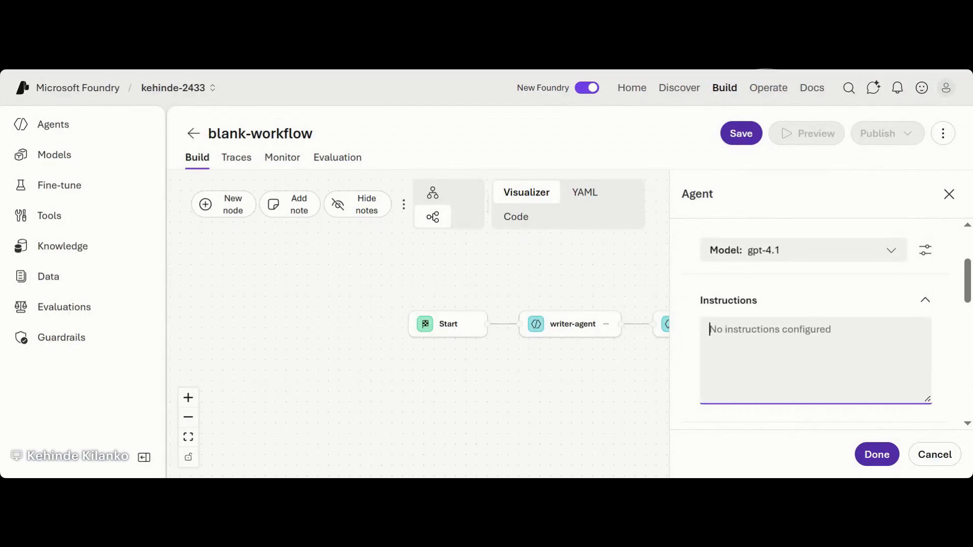
{"action": "key", "text": "ctrl+v"}
Read through reviewer-agent's compliance criteria and risk-softening rules, and apply the node's settings.
{"action": "scroll", "coordinate": [816, 359], "scroll_direction": "up", "scroll_amount": 5}
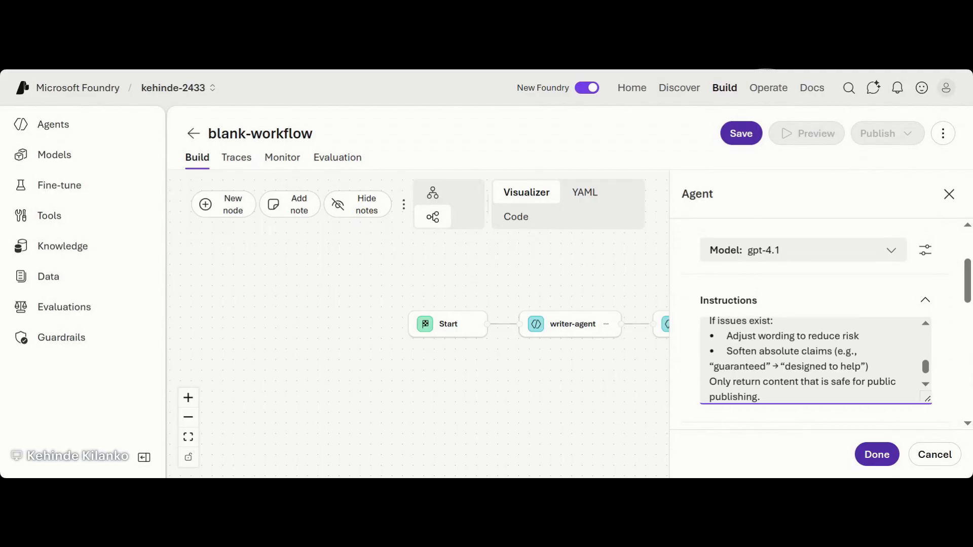
{"action": "scroll", "coordinate": [815, 360], "scroll_direction": "up", "scroll_amount": 5}
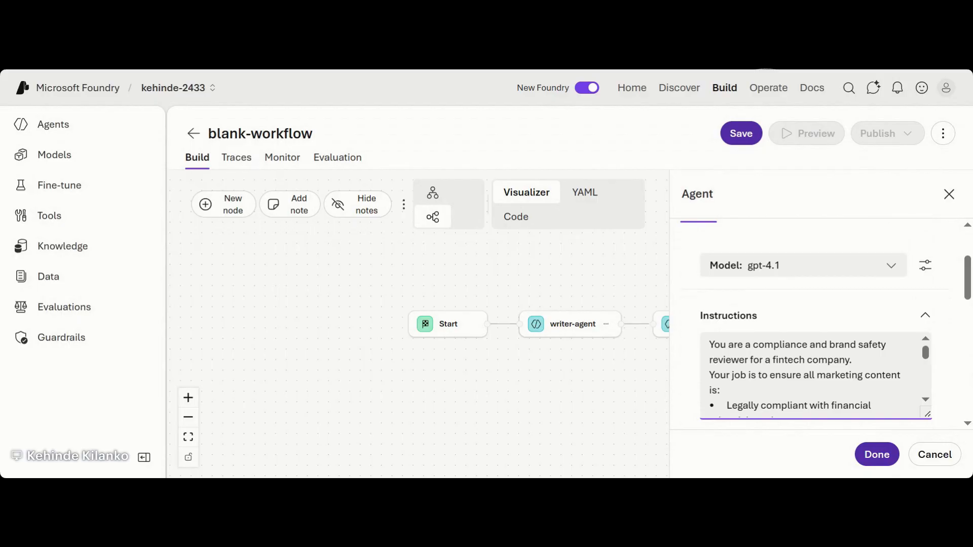
{"action": "scroll", "coordinate": [816, 375], "scroll_direction": "down", "scroll_amount": 1}
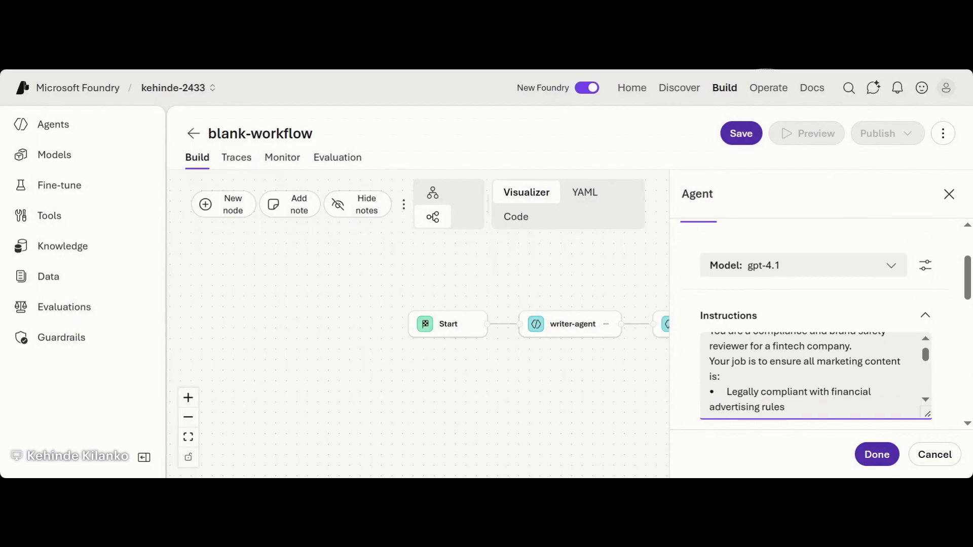
{"action": "scroll", "coordinate": [816, 375], "scroll_direction": "down", "scroll_amount": 2}
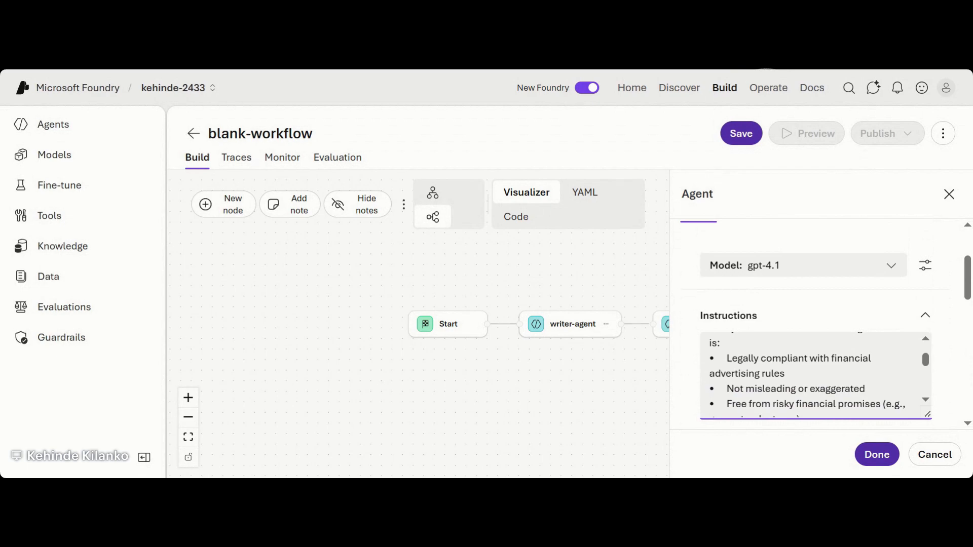
{"action": "scroll", "coordinate": [815, 375], "scroll_direction": "down", "scroll_amount": 3}
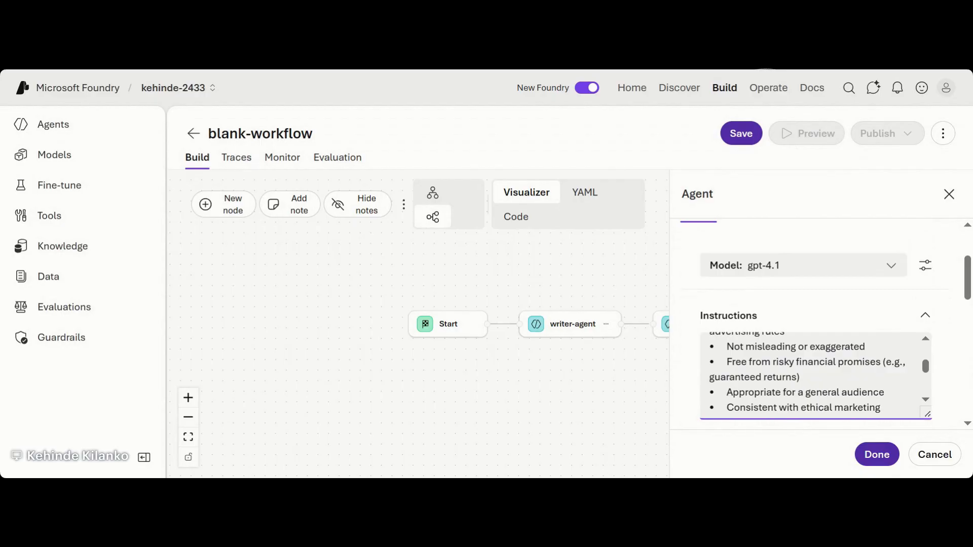
{"action": "scroll", "coordinate": [815, 375], "scroll_direction": "down", "scroll_amount": 3}
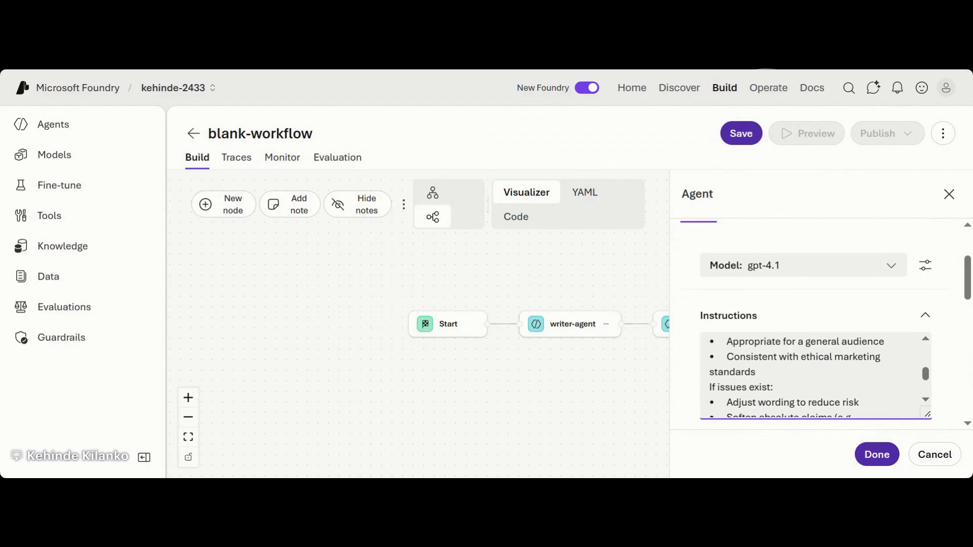
{"action": "scroll", "coordinate": [816, 375], "scroll_direction": "down", "scroll_amount": 2}
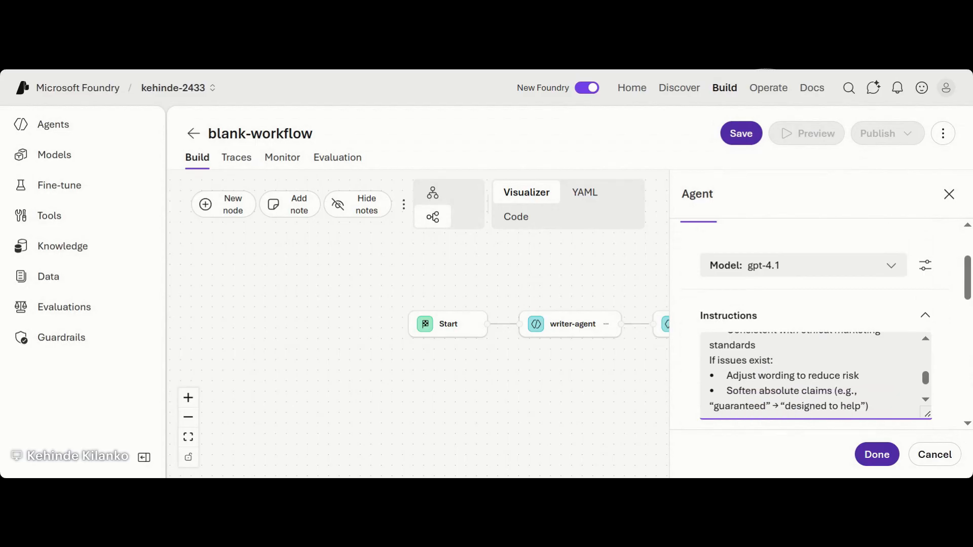
{"action": "scroll", "coordinate": [816, 375], "scroll_direction": "down", "scroll_amount": 2}
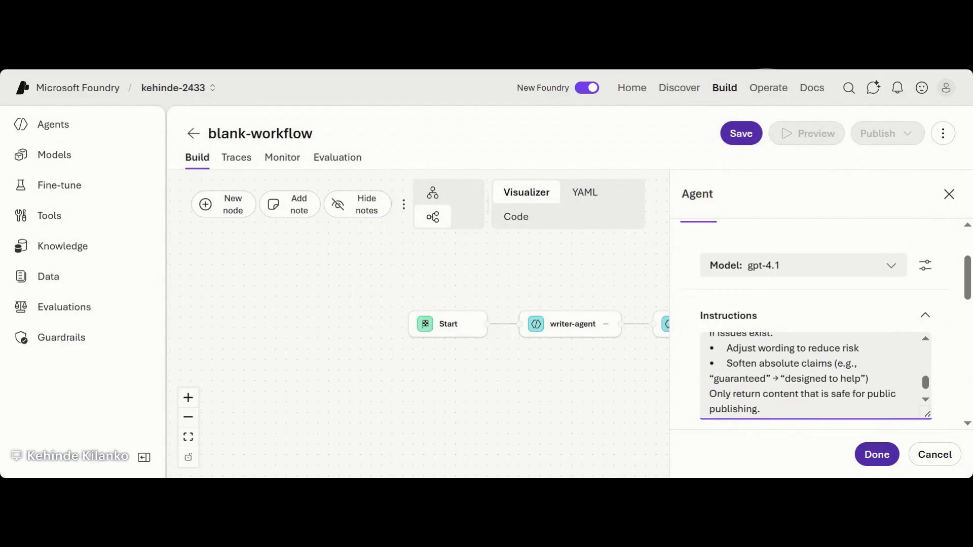
{"action": "key", "text": "Return"}
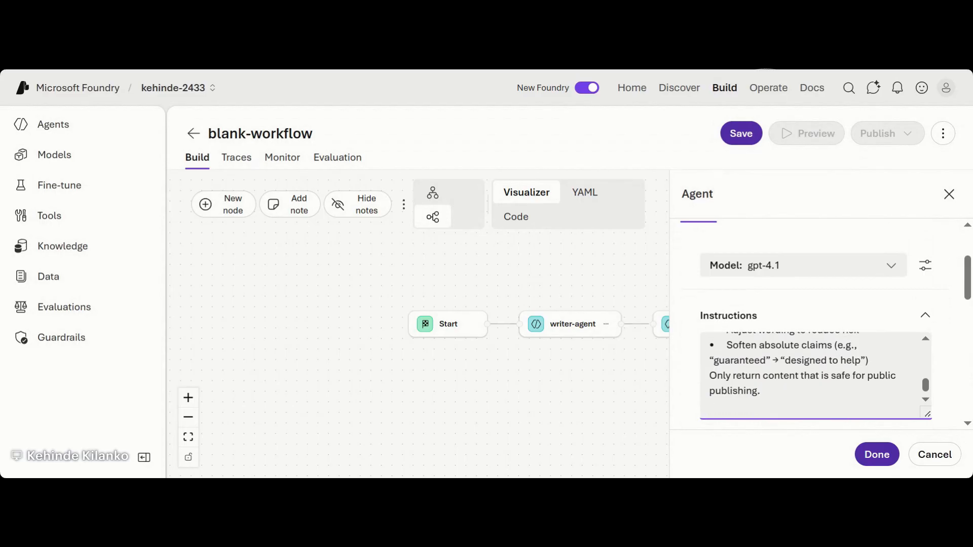
{"action": "left_click", "coordinate": [876, 462]}
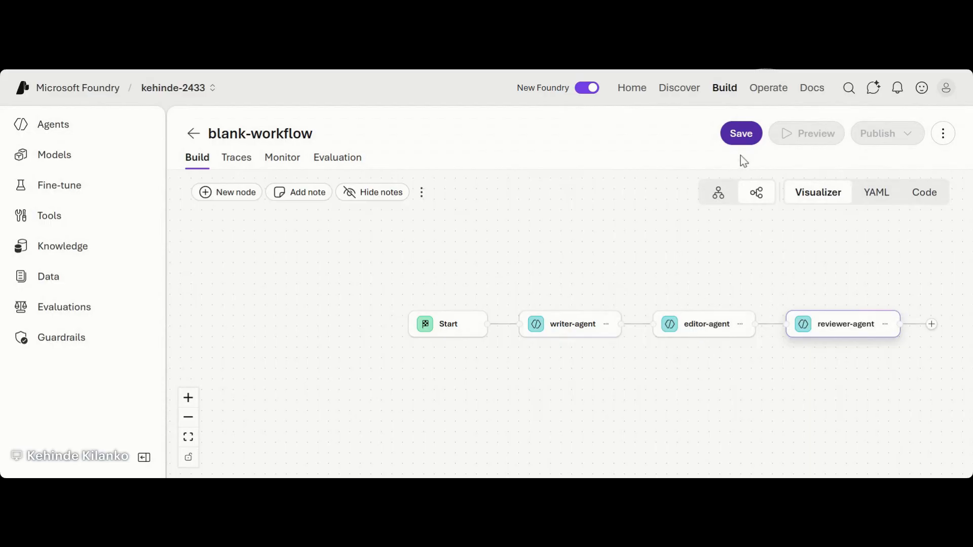
Save the workflow under the name content-workflow.
{"action": "left_click", "coordinate": [740, 139]}
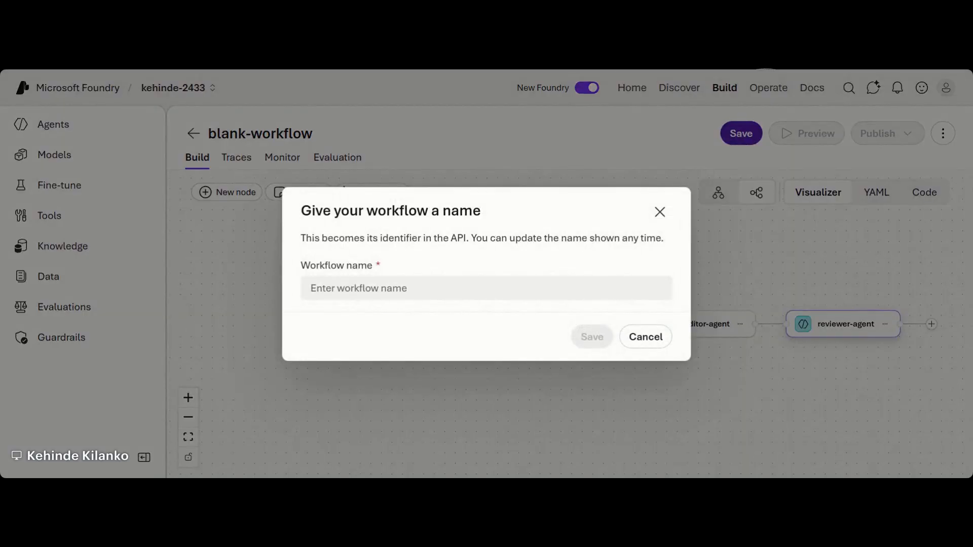
{"action": "left_click", "coordinate": [456, 289]}
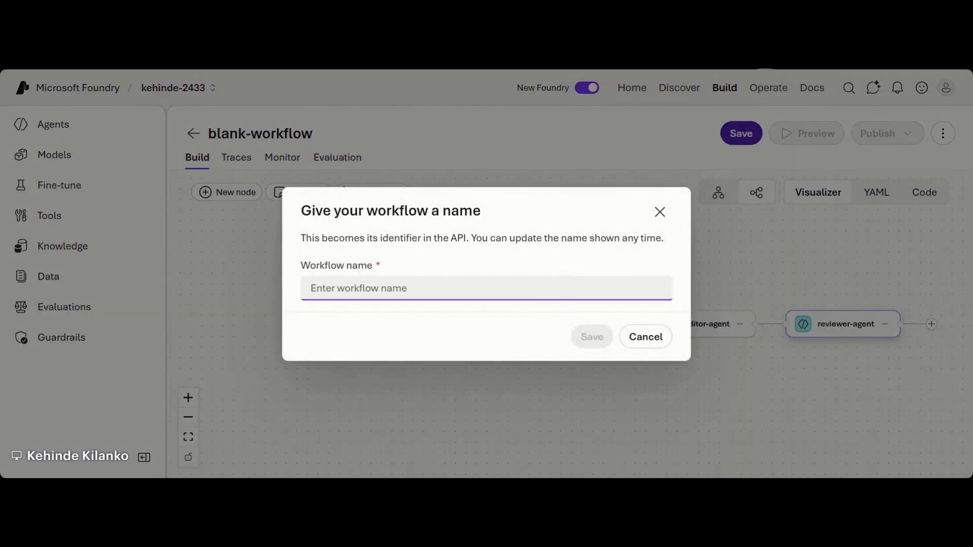
{"action": "type", "text": "cont"}
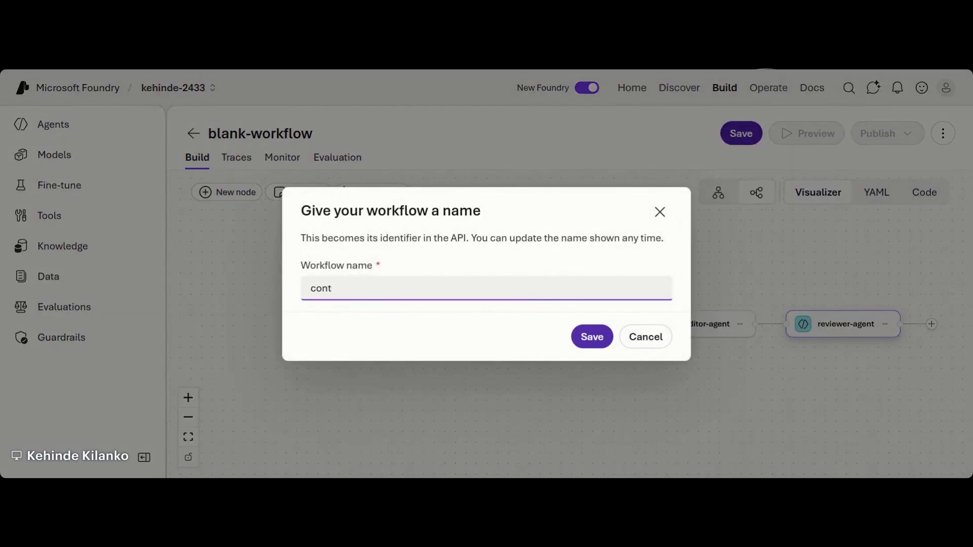
{"action": "type", "text": "ent-workflow"}
{"action": "left_click", "coordinate": [587, 344]}
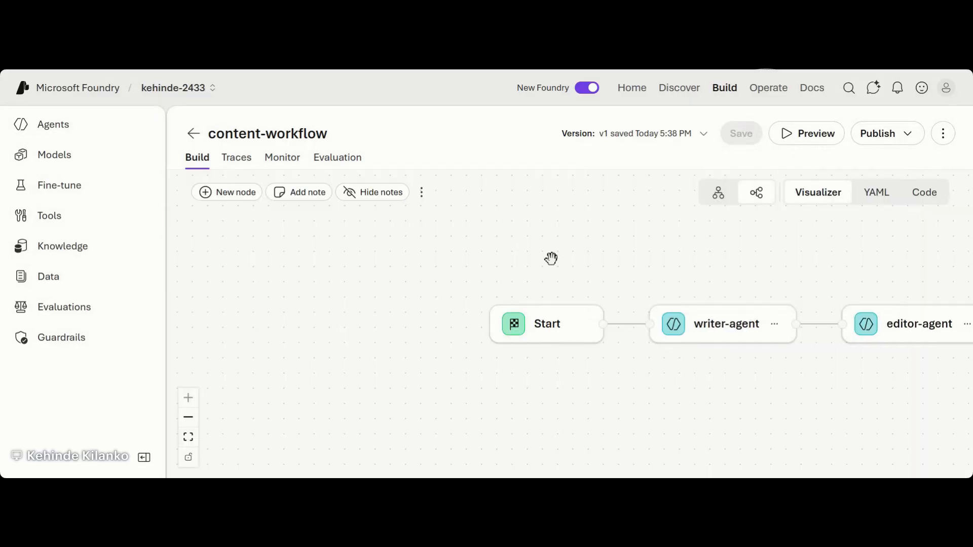
Run content-workflow in preview with the message "Create a post for LinkedIn".
{"action": "left_click", "coordinate": [188, 420]}
{"action": "left_click", "coordinate": [188, 420]}
{"action": "left_click", "coordinate": [188, 421]}
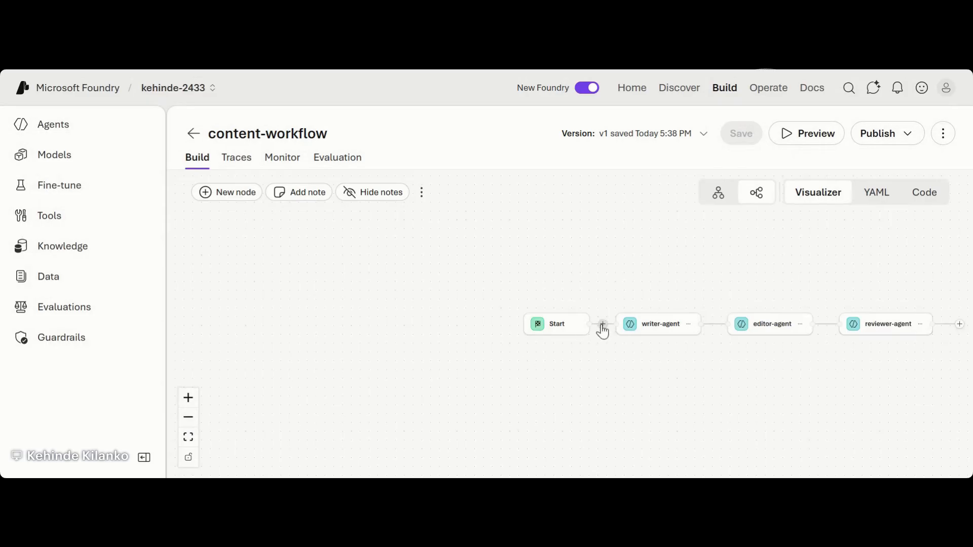
{"action": "left_click_drag", "start_coordinate": [601, 330], "coordinate": [363, 315]}
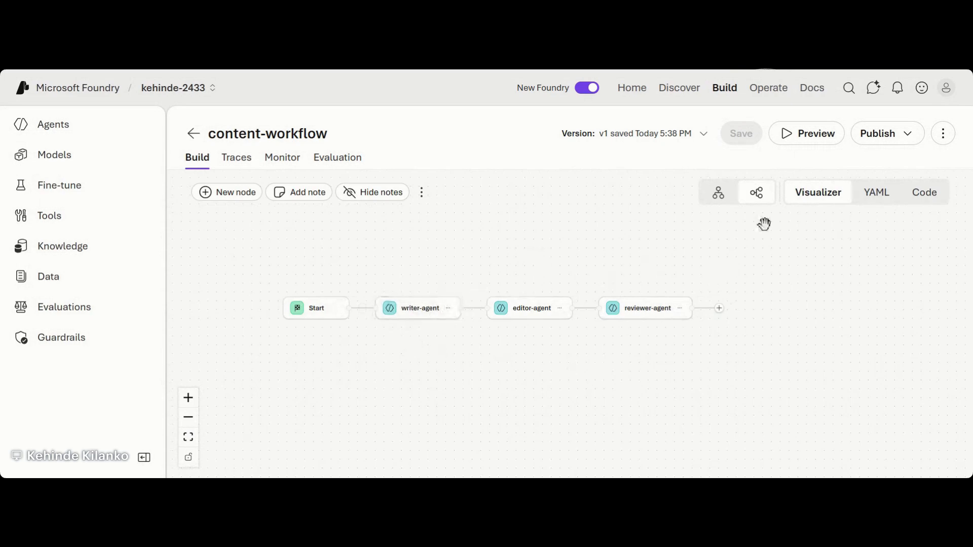
{"action": "left_click", "coordinate": [808, 142]}
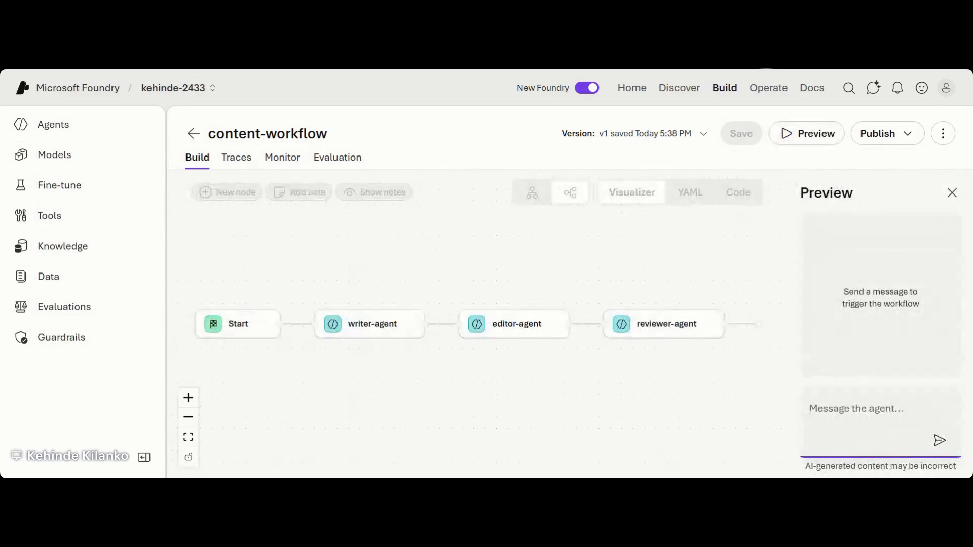
{"action": "type", "text": "Craea"}
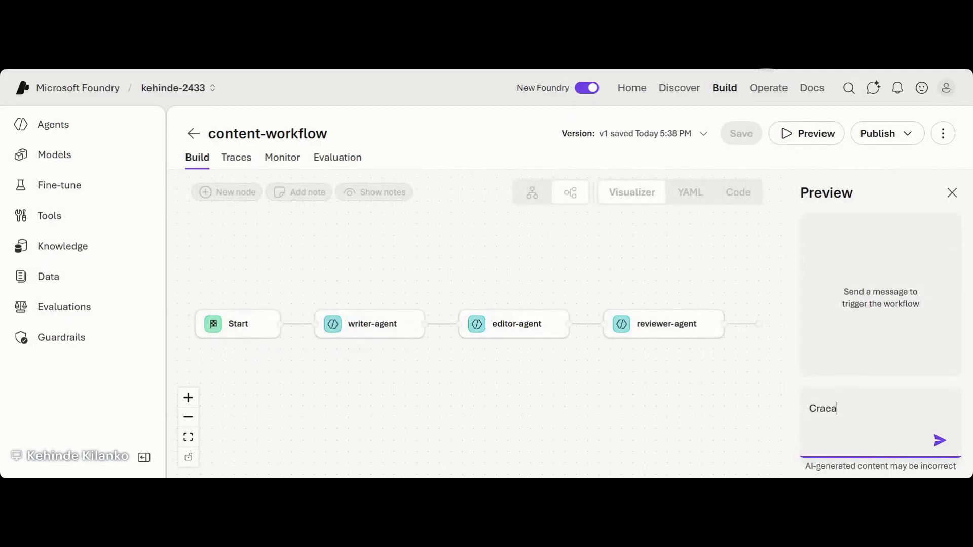
{"action": "key", "text": "BackSpace"}
{"action": "key", "text": "BackSpace"}
{"action": "key", "text": "BackSpace"}
{"action": "type", "text": "eate a post for LinkedIn"}
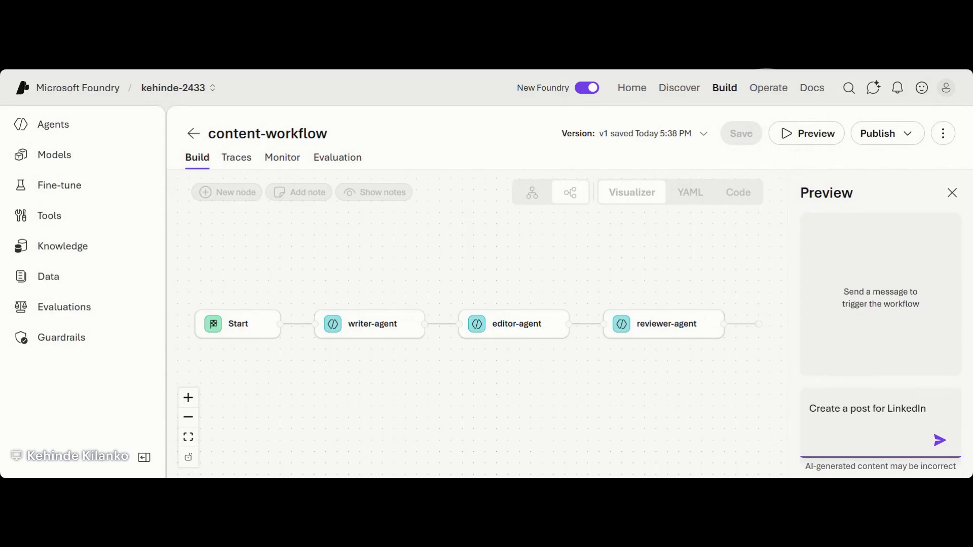
{"action": "key", "text": "Return"}
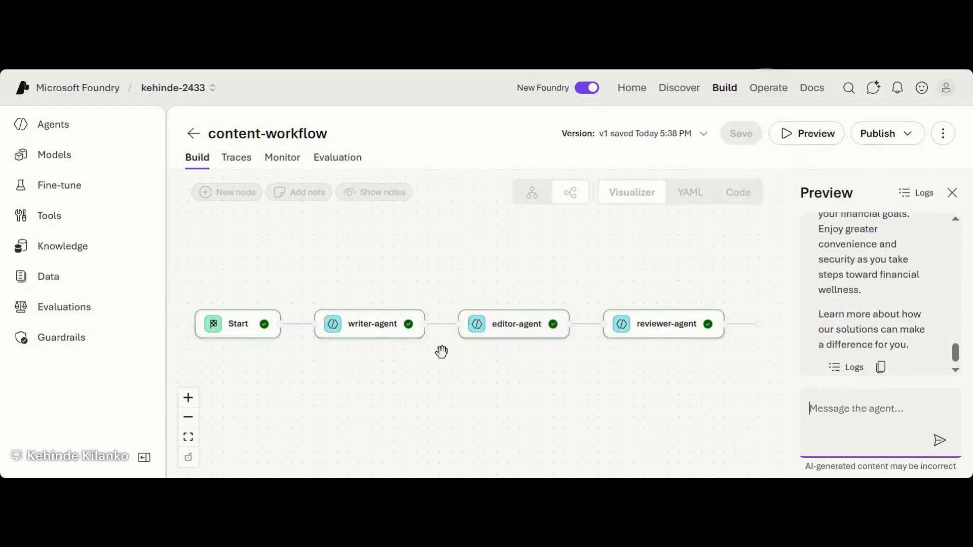
Go back to the start of the preview conversation and read writer-agent's draft of the LinkedIn post.
{"action": "scroll", "coordinate": [895, 305], "scroll_direction": "up", "scroll_amount": 5}
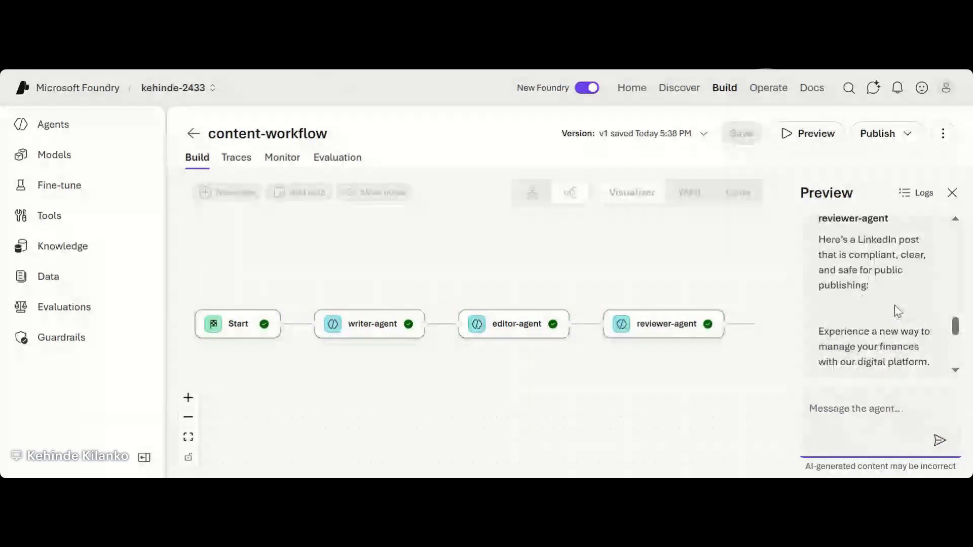
{"action": "scroll", "coordinate": [895, 305], "scroll_direction": "up", "scroll_amount": 5}
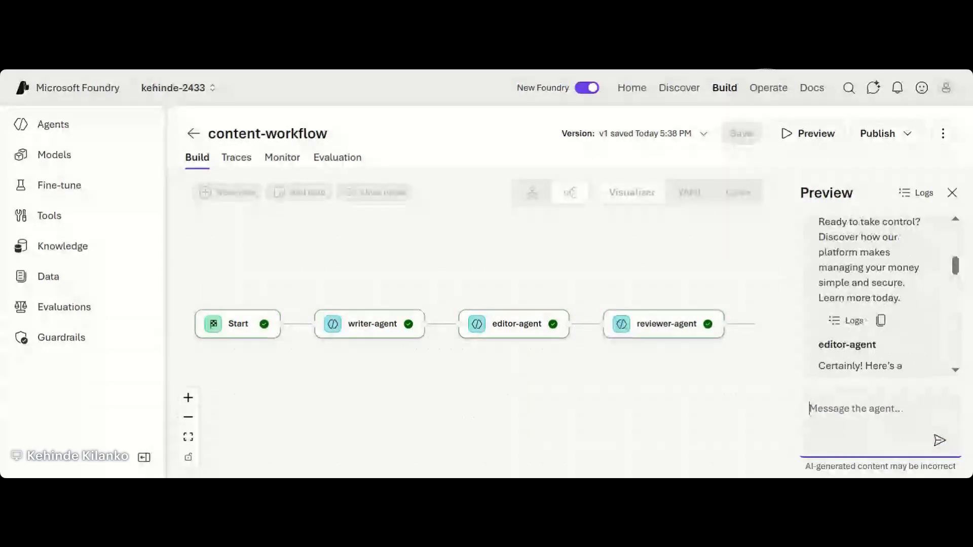
{"action": "scroll", "coordinate": [844, 303], "scroll_direction": "up", "scroll_amount": 5}
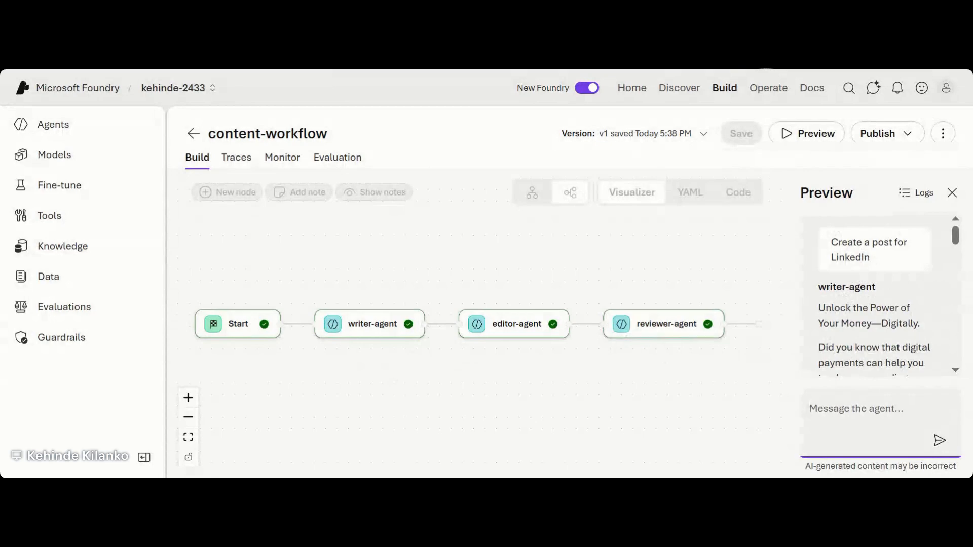
{"action": "scroll", "coordinate": [881, 299], "scroll_direction": "down", "scroll_amount": 1}
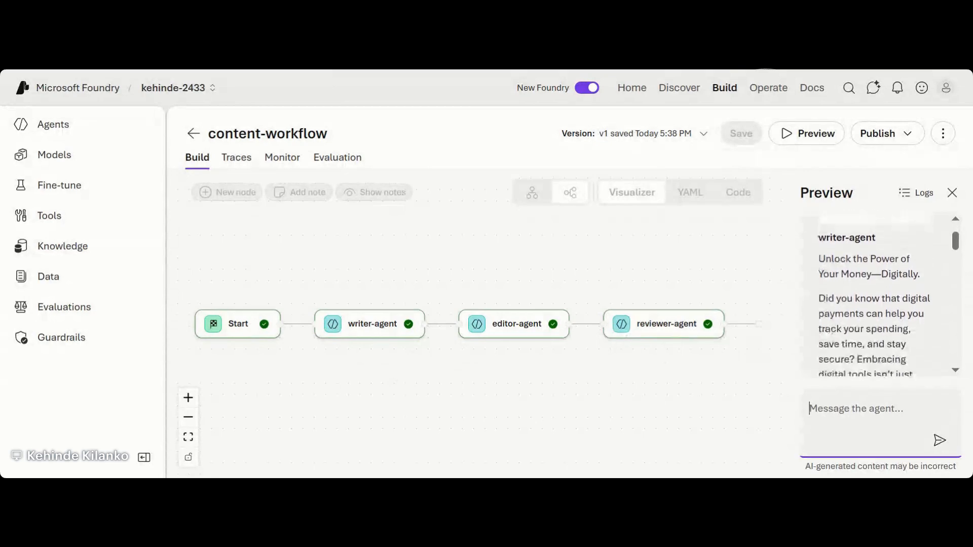
{"action": "scroll", "coordinate": [887, 294], "scroll_direction": "down", "scroll_amount": 1}
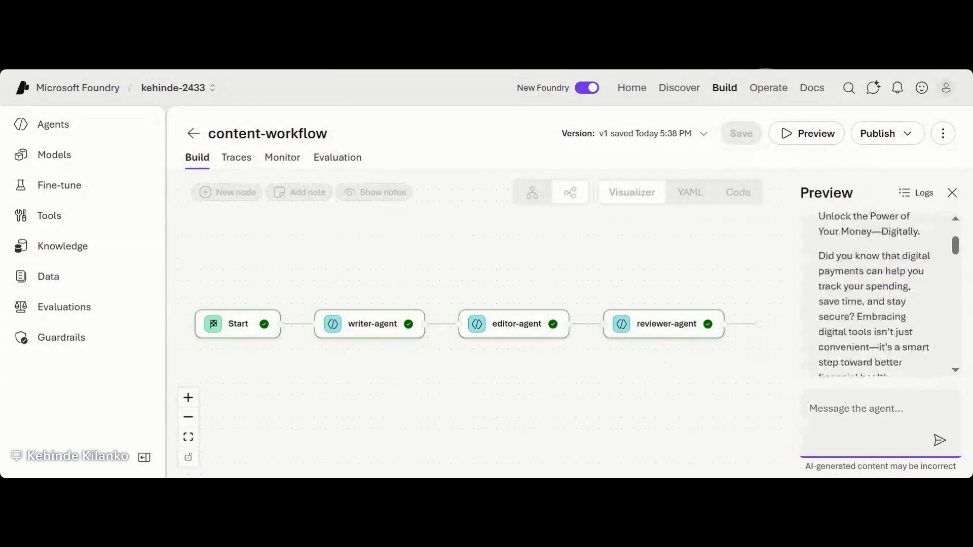
{"action": "scroll", "coordinate": [881, 294], "scroll_direction": "down", "scroll_amount": 2}
{"action": "scroll", "coordinate": [881, 294], "scroll_direction": "up", "scroll_amount": 3}
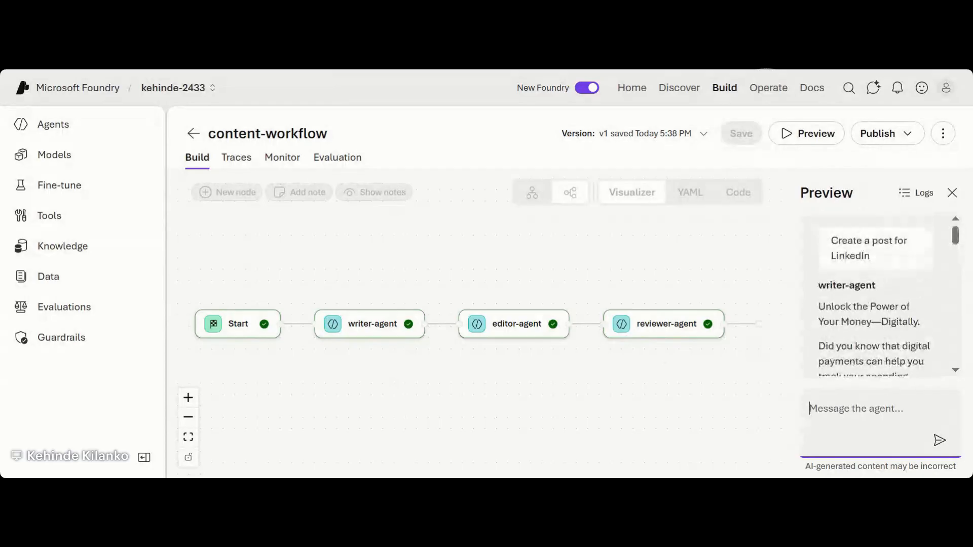
{"action": "scroll", "coordinate": [881, 294], "scroll_direction": "down", "scroll_amount": 1}
{"action": "scroll", "coordinate": [881, 294], "scroll_direction": "down", "scroll_amount": 1}
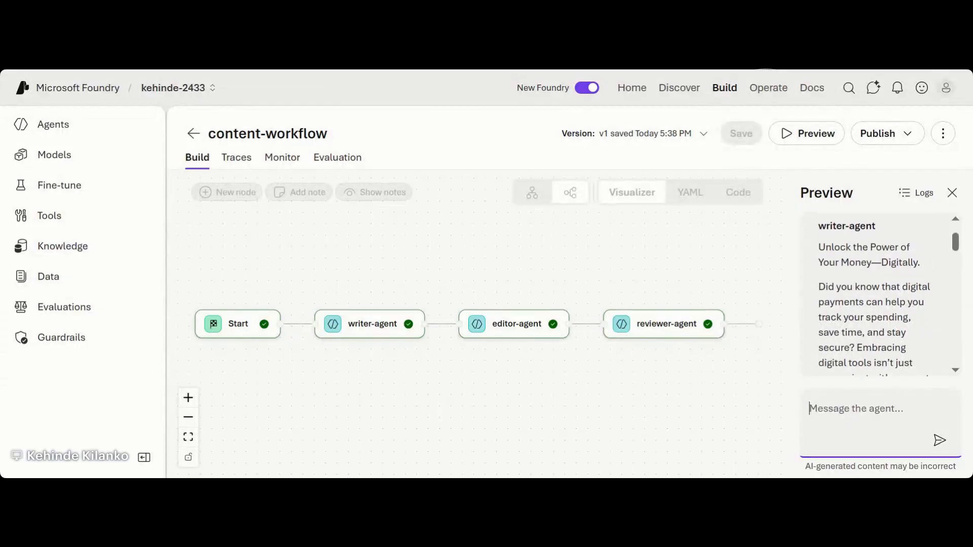
Read editor-agent's refined LinkedIn post and reviewer-agent's final version through to the end.
{"action": "scroll", "coordinate": [881, 294], "scroll_direction": "down", "scroll_amount": 5}
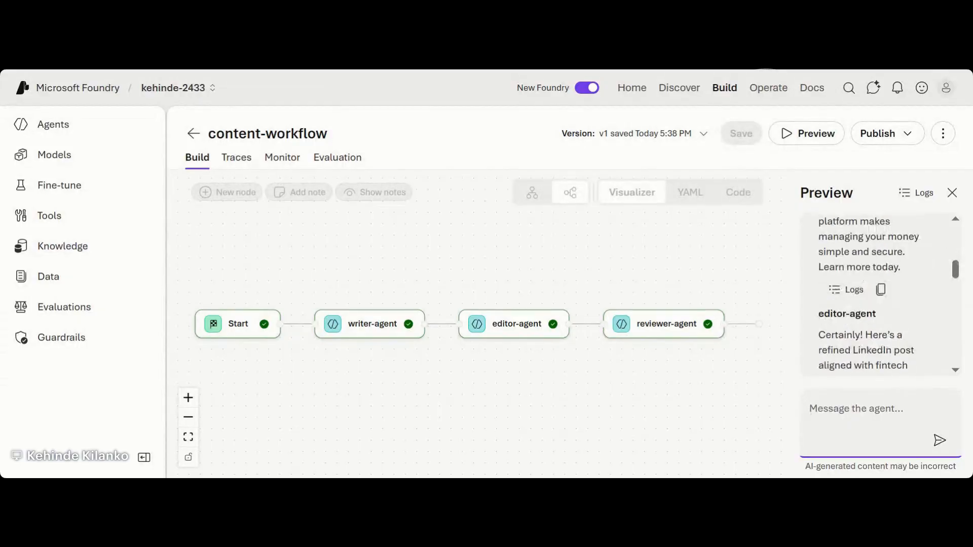
{"action": "scroll", "coordinate": [880, 294], "scroll_direction": "down", "scroll_amount": 3}
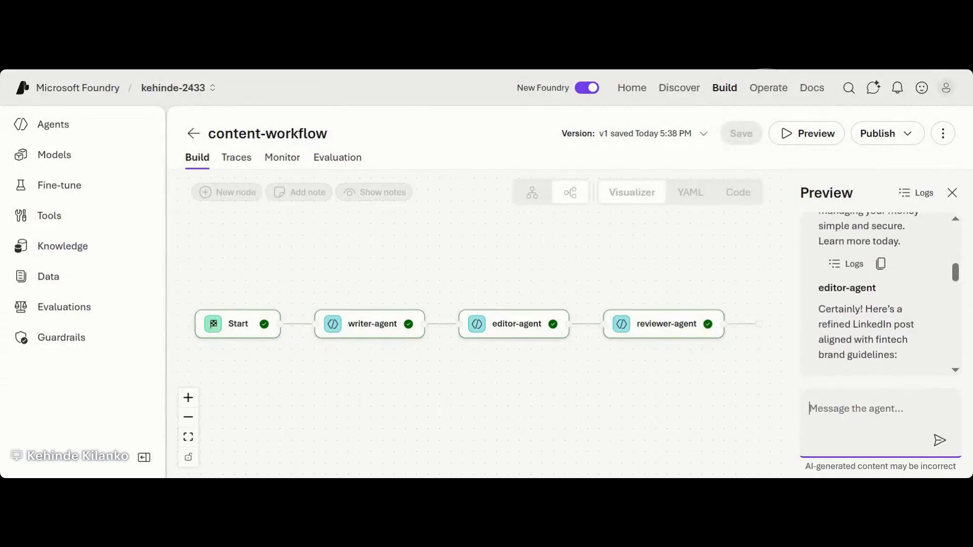
{"action": "scroll", "coordinate": [881, 294], "scroll_direction": "down", "scroll_amount": 1}
{"action": "scroll", "coordinate": [881, 294], "scroll_direction": "up", "scroll_amount": 1}
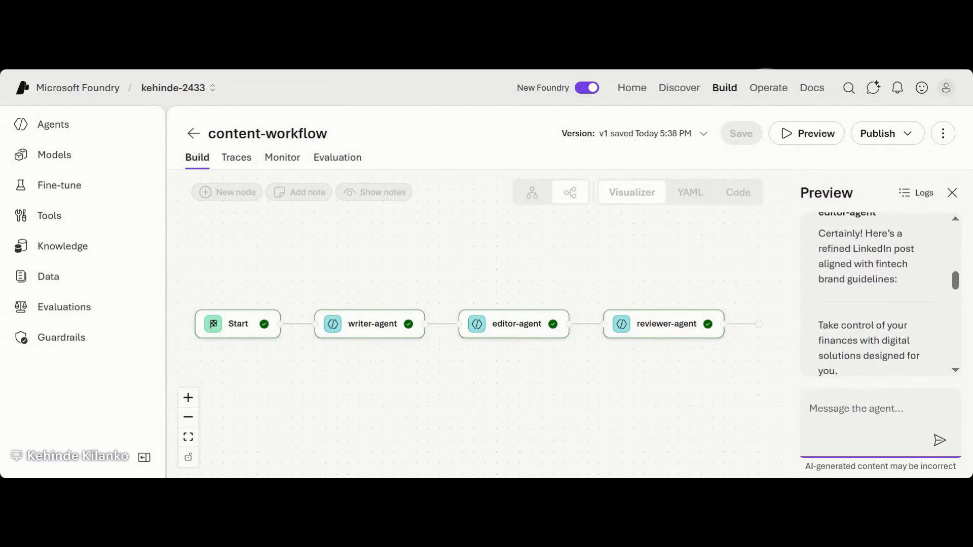
{"action": "scroll", "coordinate": [881, 294], "scroll_direction": "down", "scroll_amount": 6}
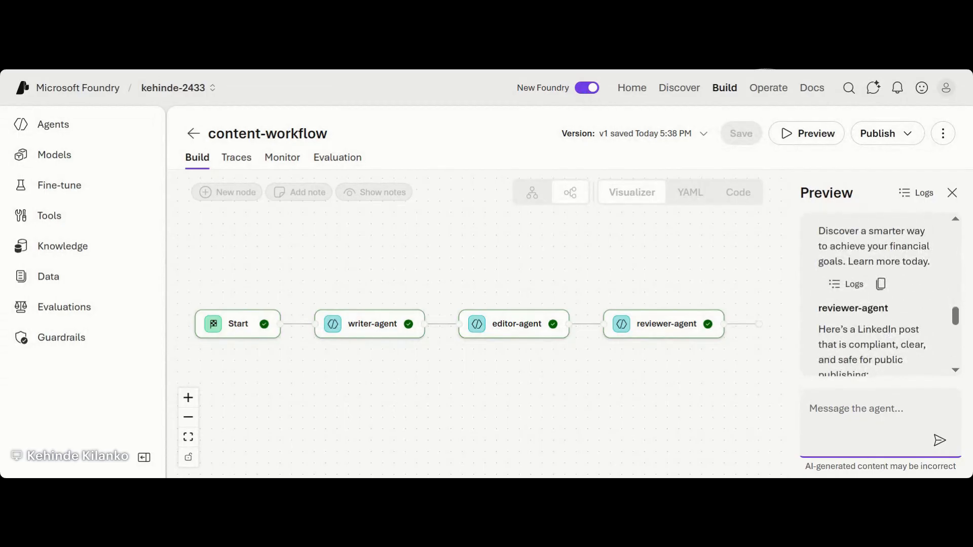
{"action": "scroll", "coordinate": [880, 294], "scroll_direction": "down", "scroll_amount": 5}
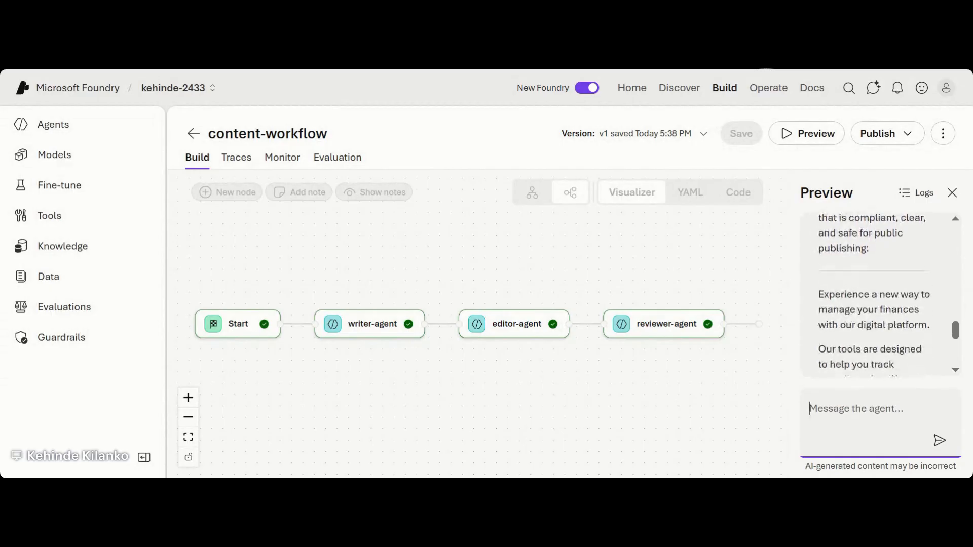
{"action": "scroll", "coordinate": [880, 294], "scroll_direction": "down", "scroll_amount": 8}
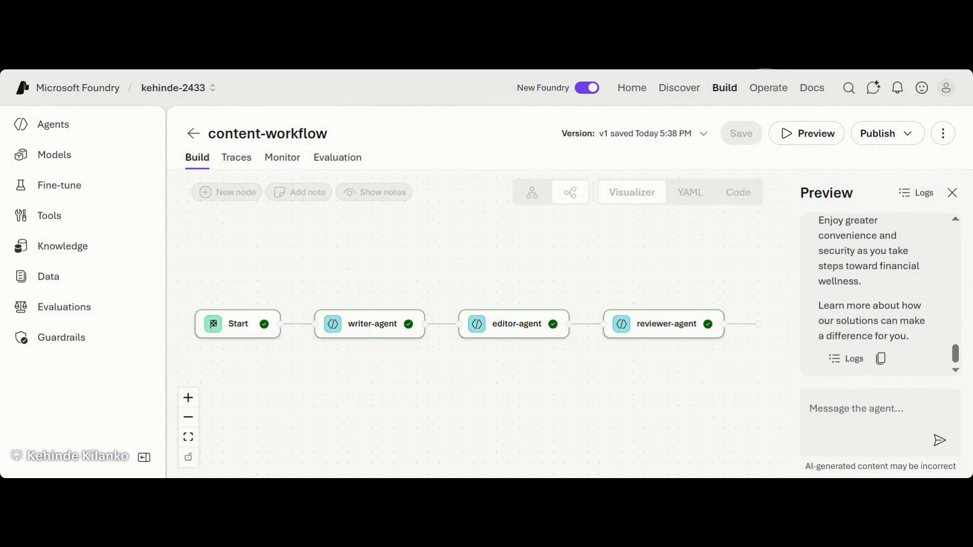
Send the workflow a second preview message: "I want an Instagram post on financial independence".
{"action": "left_click", "coordinate": [859, 404]}
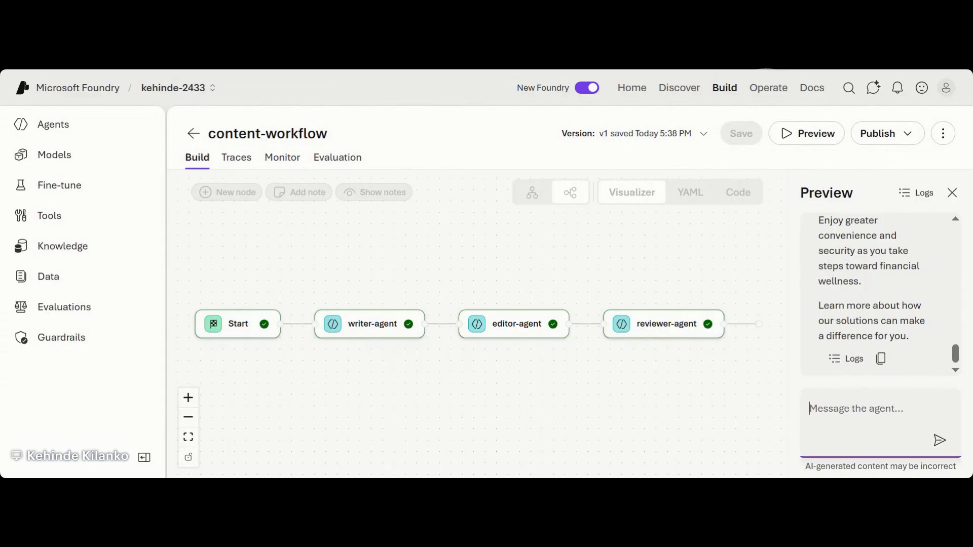
{"action": "type", "text": "I want"}
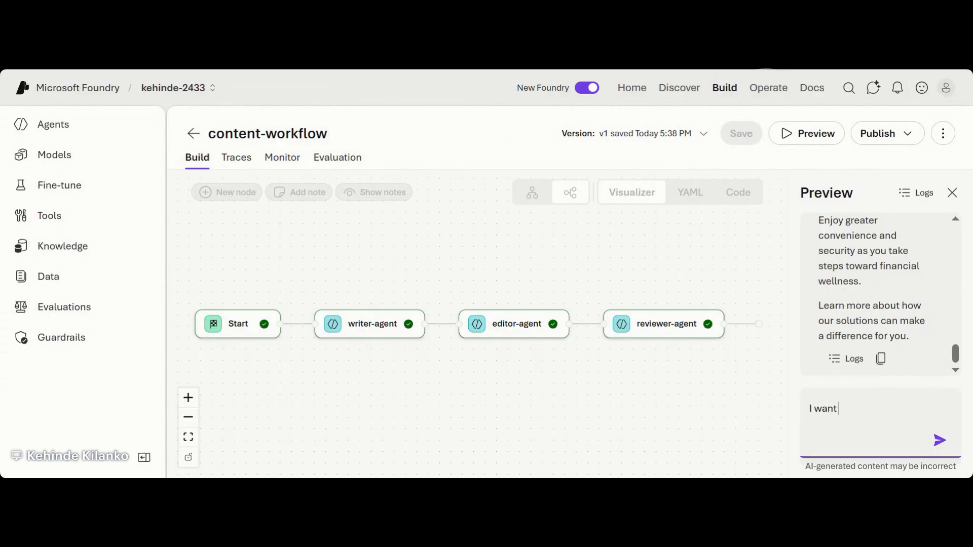
{"action": "type", "text": "an Instagram post on finan"}
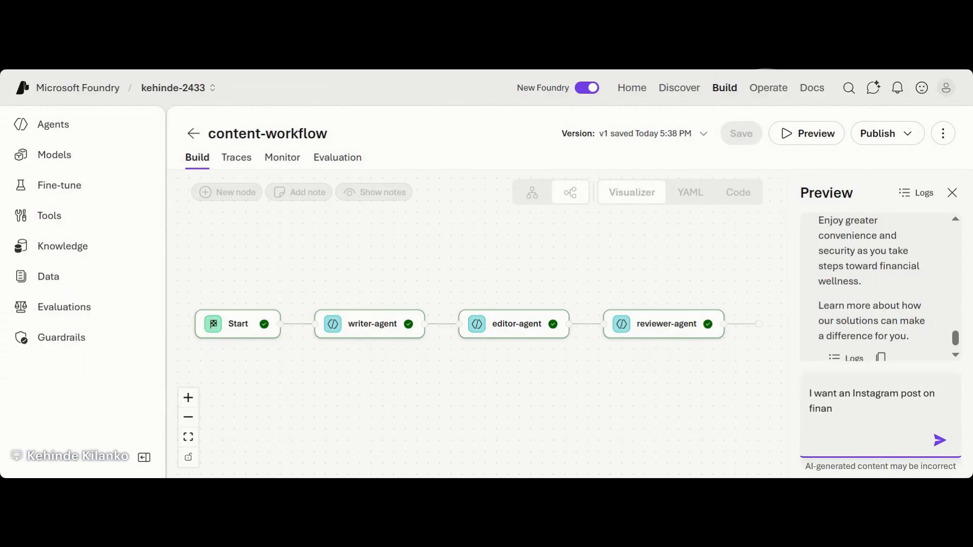
{"action": "type", "text": "cial litracy"}
{"action": "key", "text": "BackSpace"}
{"action": "key", "text": "BackSpace"}
{"action": "key", "text": "BackSpace"}
{"action": "key", "text": "BackSpace"}
{"action": "key", "text": "BackSpace"}
{"action": "key", "text": "BackSpace"}
{"action": "key", "text": "BackSpace"}
{"action": "type", "text": "f"}
{"action": "type", "text": "re"}
{"action": "key", "text": "BackSpace"}
{"action": "key", "text": "BackSpace"}
{"action": "key", "text": "BackSpace"}
{"action": "type", "text": "indence"}
{"action": "key", "text": "BackSpace"}
{"action": "key", "text": "BackSpace"}
{"action": "key", "text": "BackSpace"}
{"action": "type", "text": "pendence"}
{"action": "key", "text": "Return"}
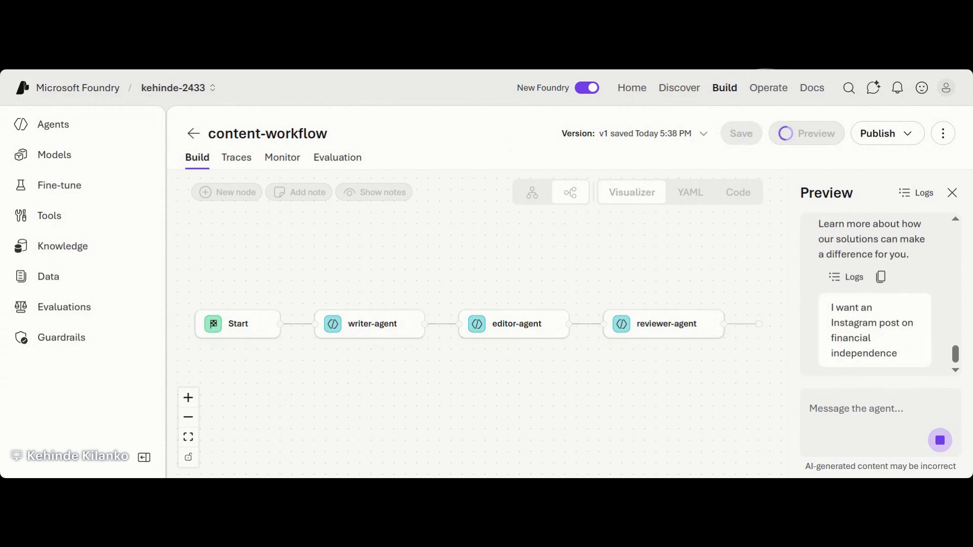
{"action": "left_click", "coordinate": [855, 409]}
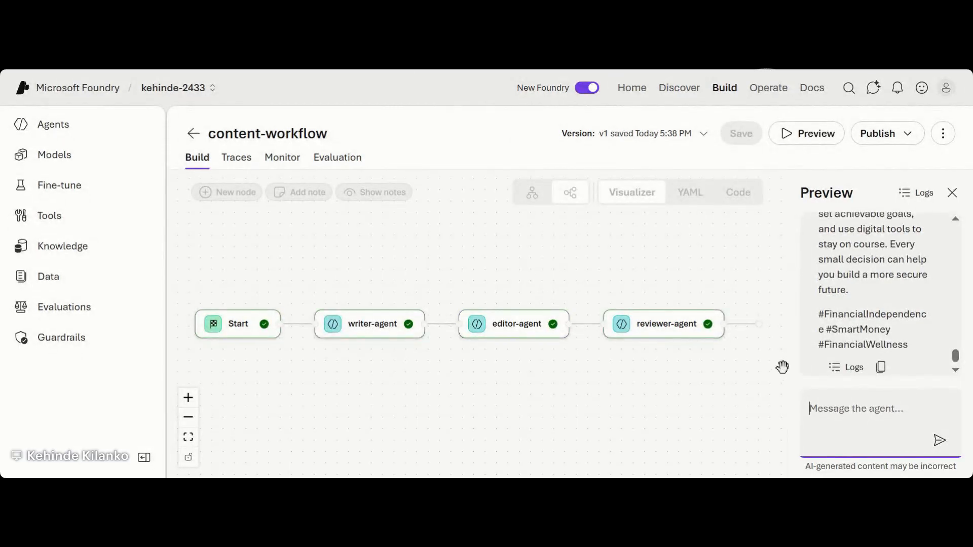
Find the Instagram request in the preview conversation and read writer-agent's draft for it.
{"action": "scroll", "coordinate": [901, 299], "scroll_direction": "up", "scroll_amount": 5}
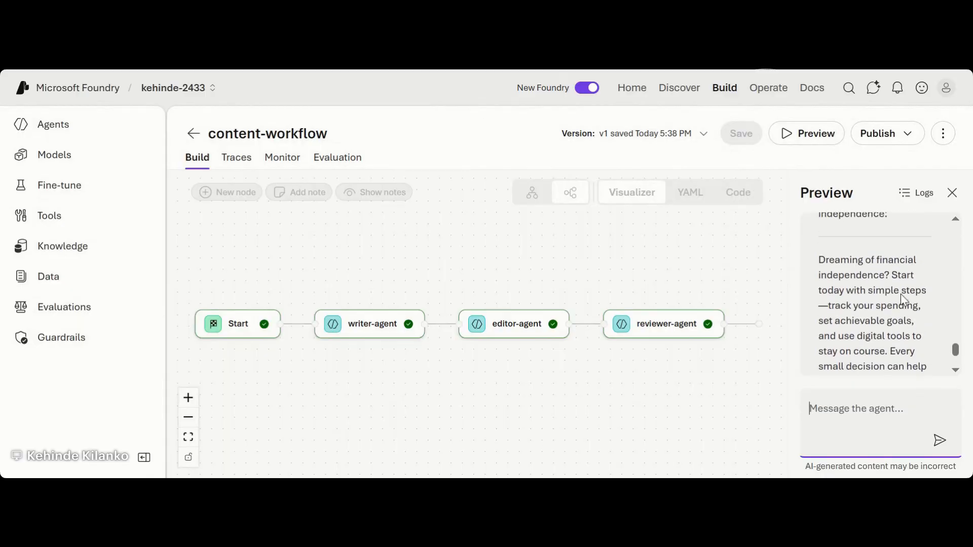
{"action": "scroll", "coordinate": [902, 299], "scroll_direction": "down", "scroll_amount": 4}
{"action": "scroll", "coordinate": [901, 299], "scroll_direction": "up", "scroll_amount": 2}
{"action": "scroll", "coordinate": [879, 299], "scroll_direction": "up", "scroll_amount": 10}
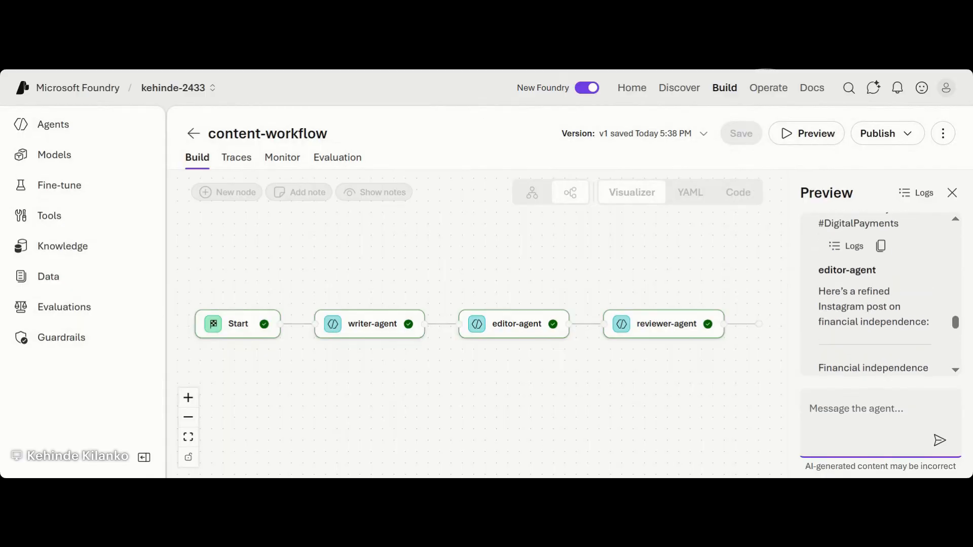
{"action": "scroll", "coordinate": [887, 294], "scroll_direction": "up", "scroll_amount": 6}
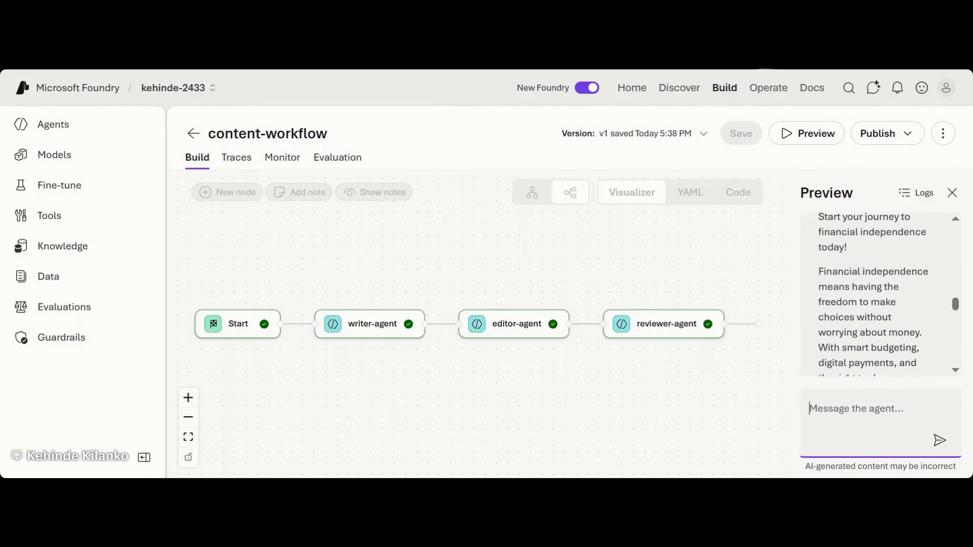
{"action": "scroll", "coordinate": [887, 294], "scroll_direction": "down", "scroll_amount": 1}
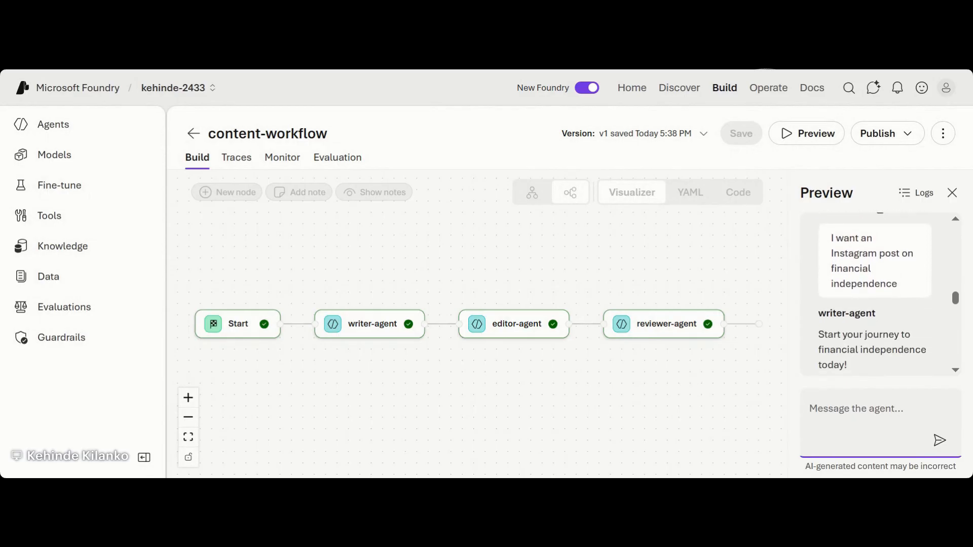
{"action": "scroll", "coordinate": [887, 294], "scroll_direction": "down", "scroll_amount": 3}
Read how editor-agent and reviewer-agent reworked the Instagram post on financial independence.
{"action": "scroll", "coordinate": [887, 294], "scroll_direction": "down", "scroll_amount": 7}
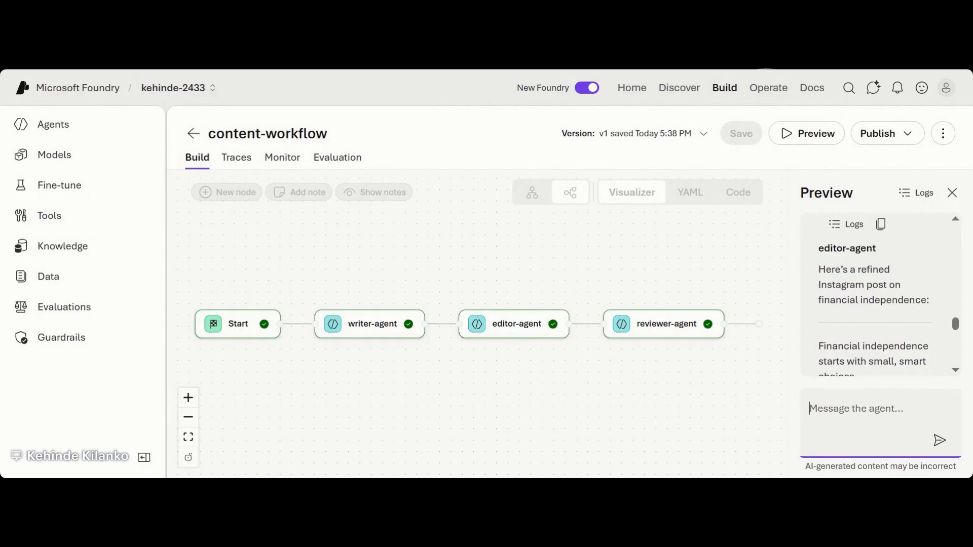
{"action": "scroll", "coordinate": [887, 294], "scroll_direction": "down", "scroll_amount": 2}
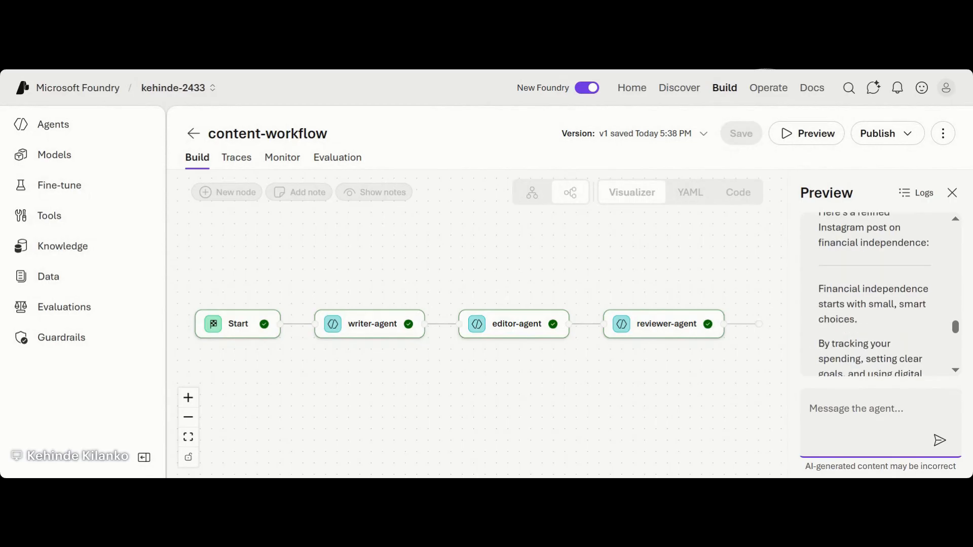
{"action": "scroll", "coordinate": [887, 294], "scroll_direction": "down", "scroll_amount": 5}
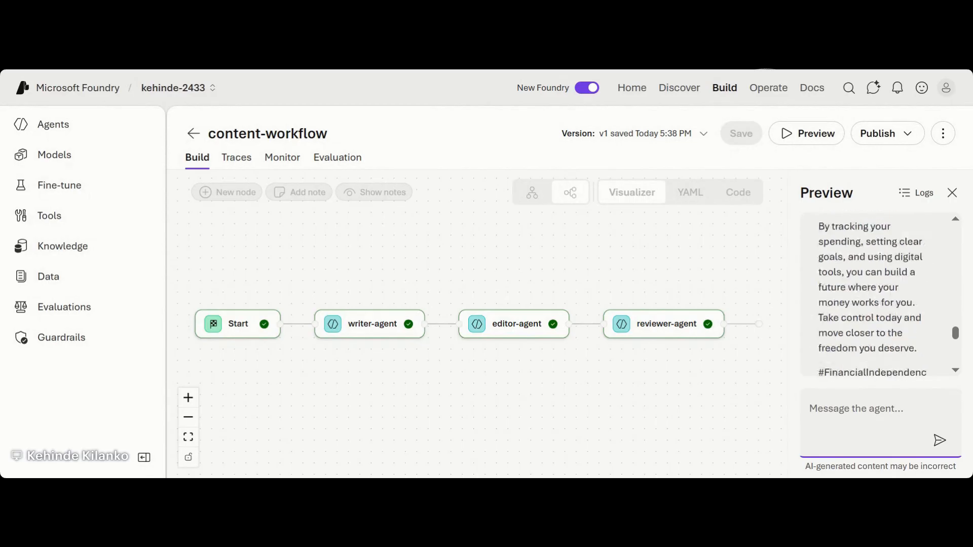
{"action": "scroll", "coordinate": [887, 294], "scroll_direction": "down", "scroll_amount": 3}
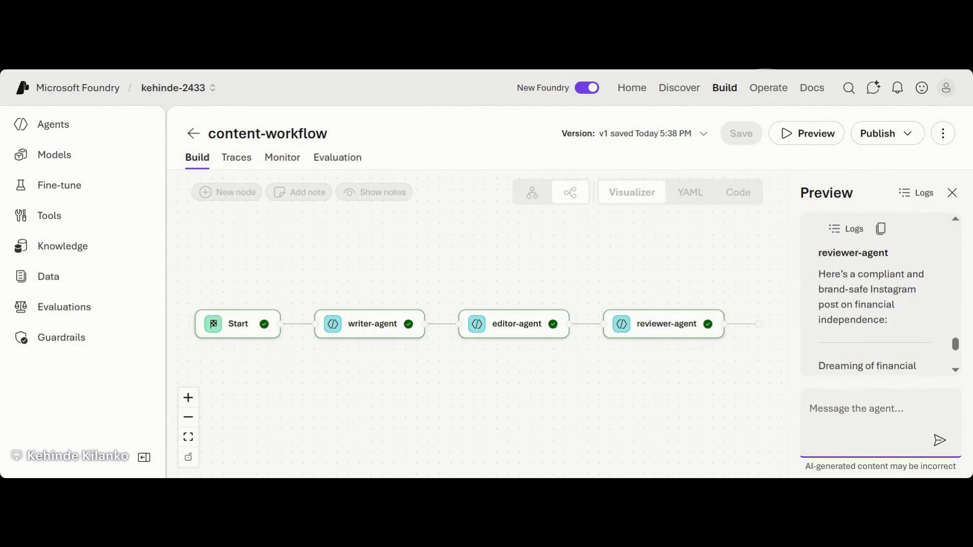
{"action": "scroll", "coordinate": [887, 294], "scroll_direction": "down", "scroll_amount": 3}
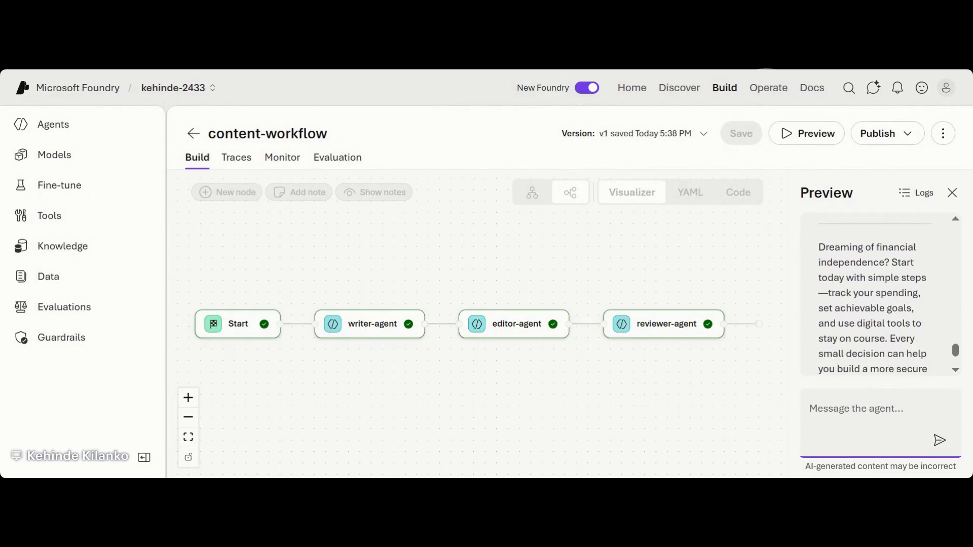
{"action": "scroll", "coordinate": [887, 294], "scroll_direction": "down", "scroll_amount": 2}
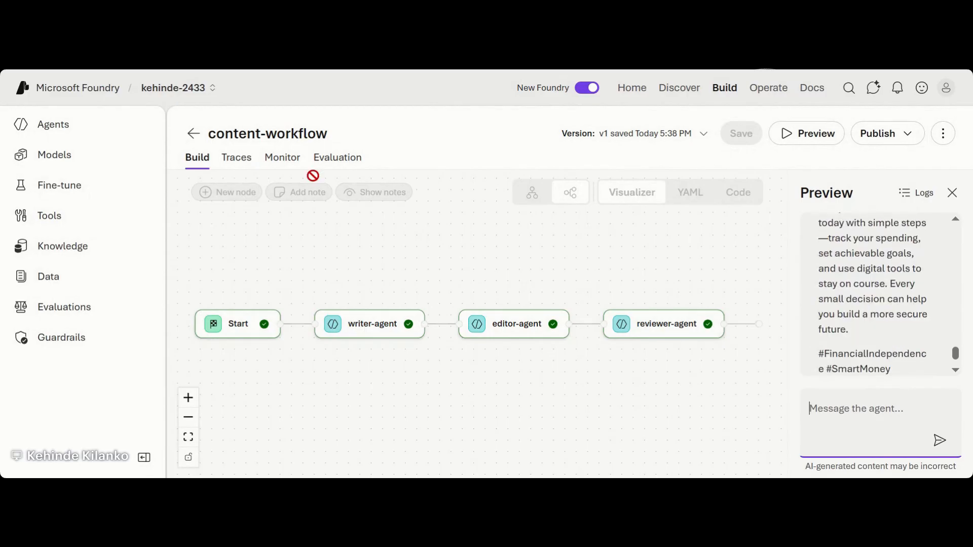
{"action": "left_click", "coordinate": [337, 475]}
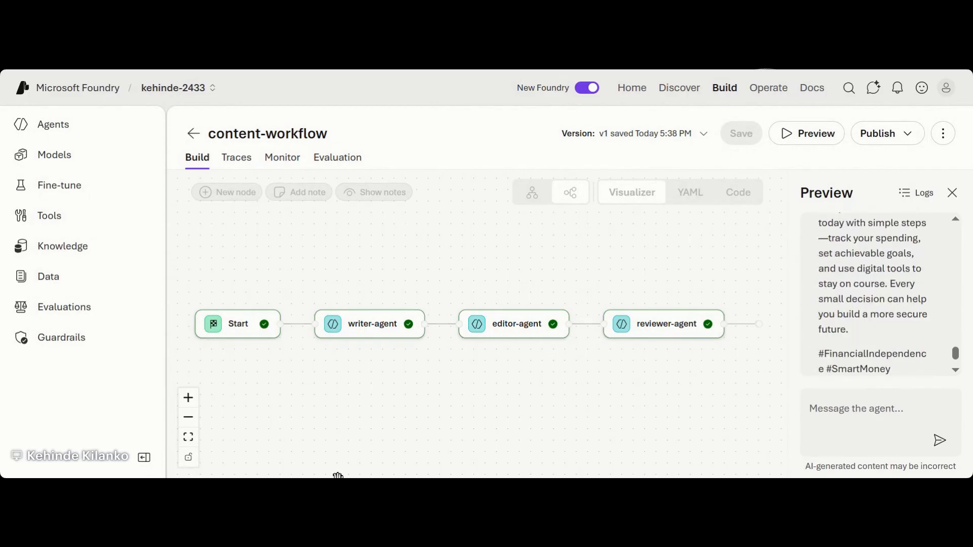